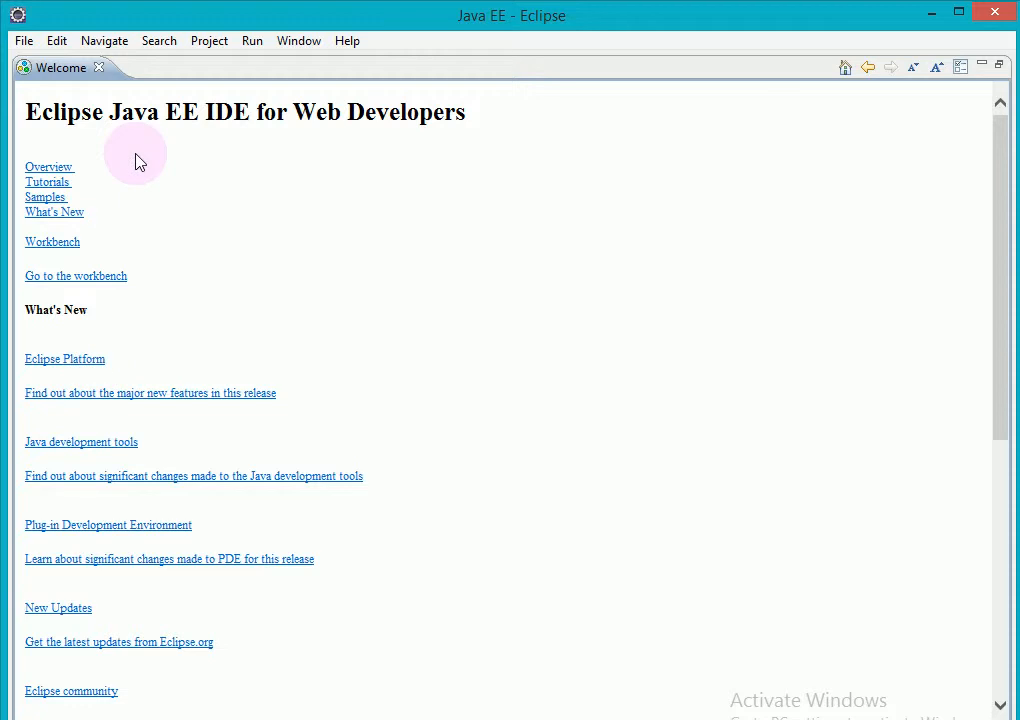
Close the Welcome page to reveal the workbench.
{"action": "left_click", "coordinate": [99, 69]}
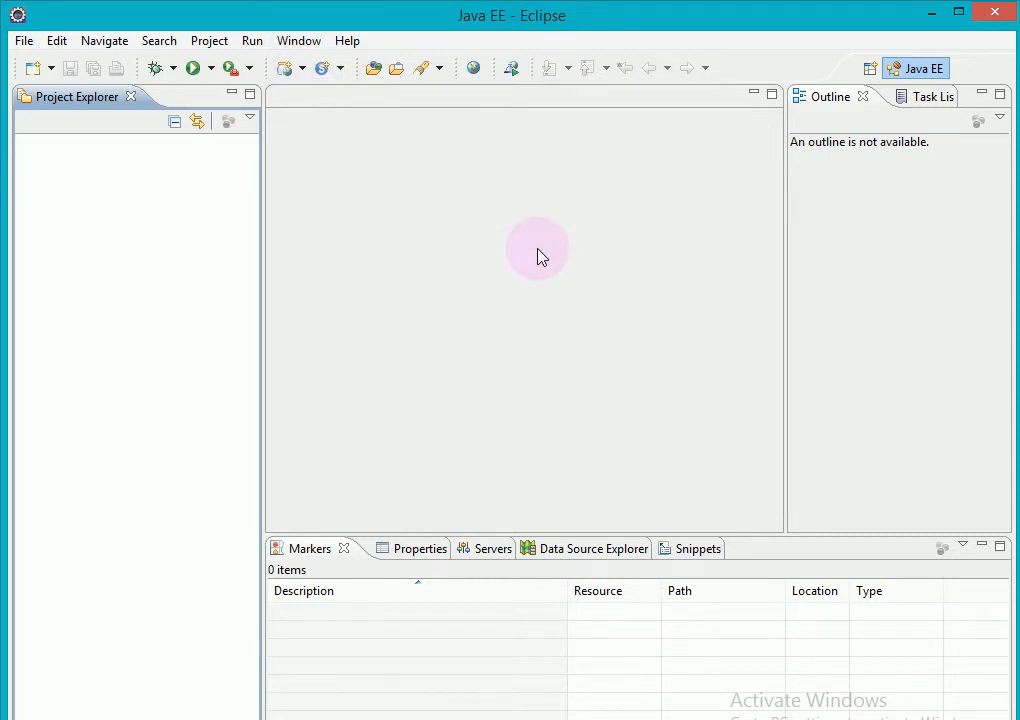
Examine the full list of available perspectives and dismiss it without choosing one.
{"action": "left_click", "coordinate": [300, 46]}
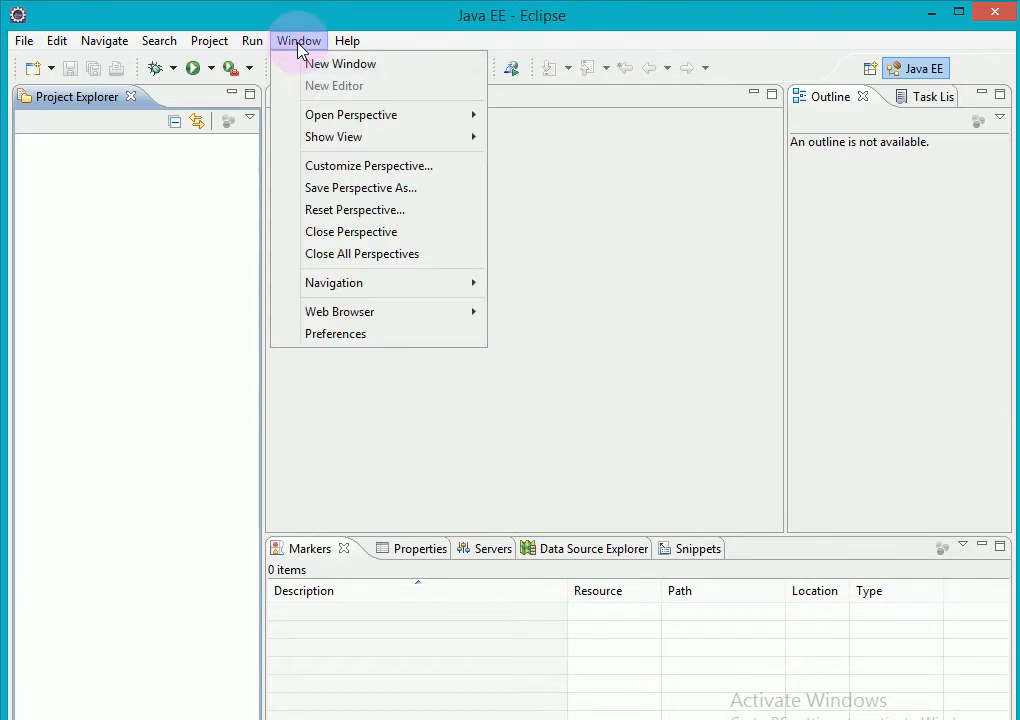
{"action": "mouse_move", "coordinate": [420, 125]}
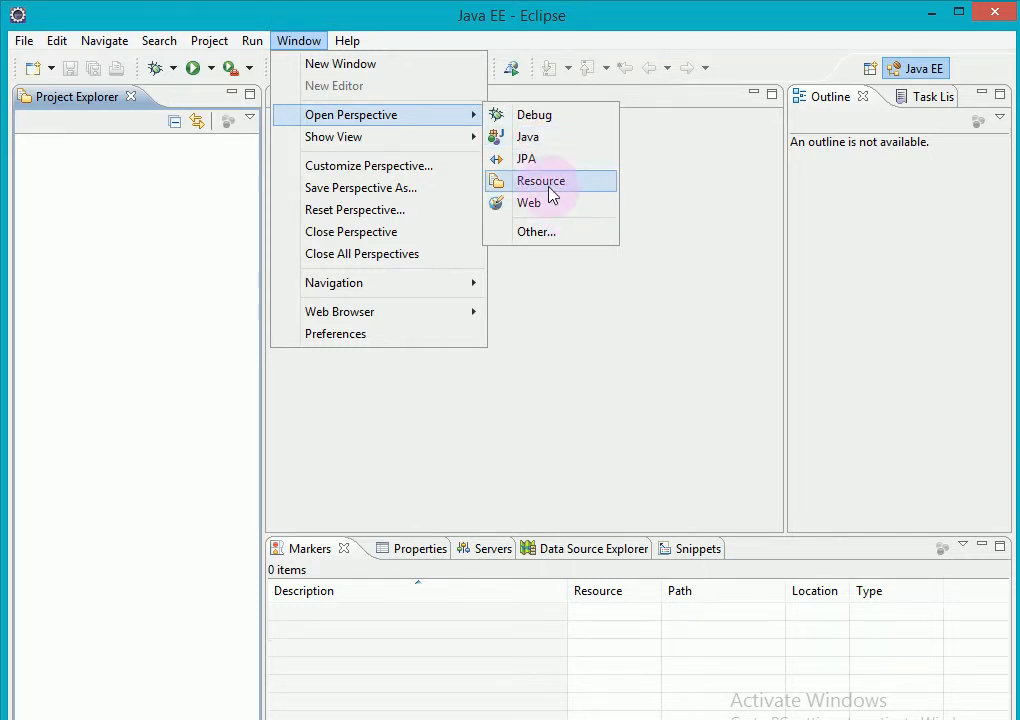
{"action": "left_click", "coordinate": [550, 233]}
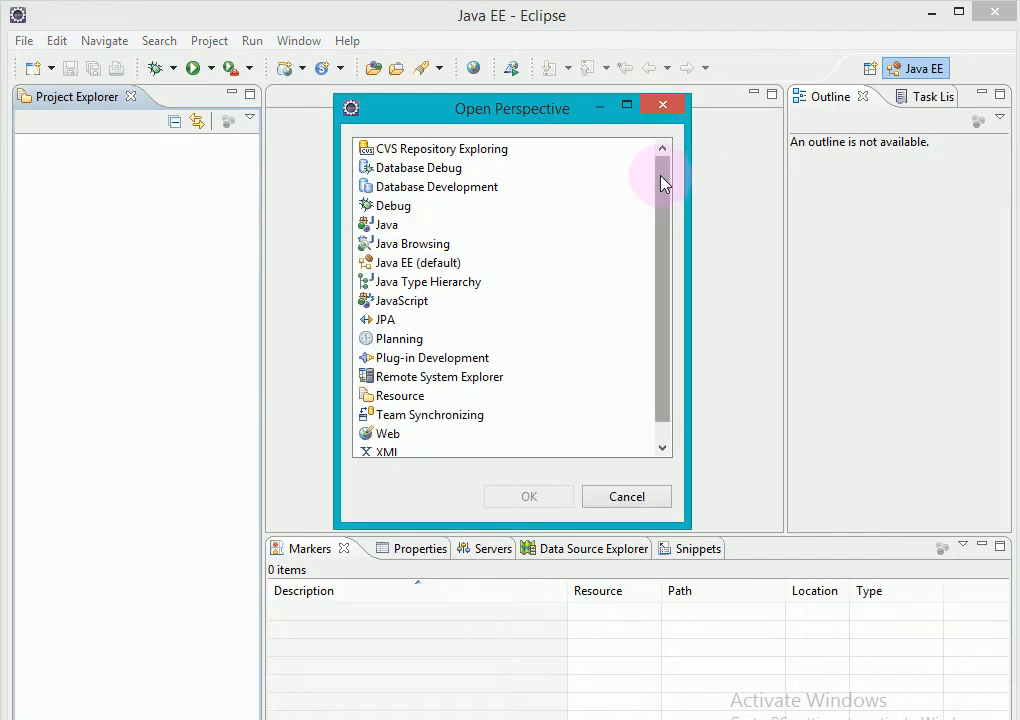
{"action": "mouse_move", "coordinate": [660, 182]}
{"action": "left_mouse_down"}
{"action": "mouse_move", "coordinate": [662, 219]}
{"action": "mouse_move", "coordinate": [663, 179]}
{"action": "left_mouse_up"}
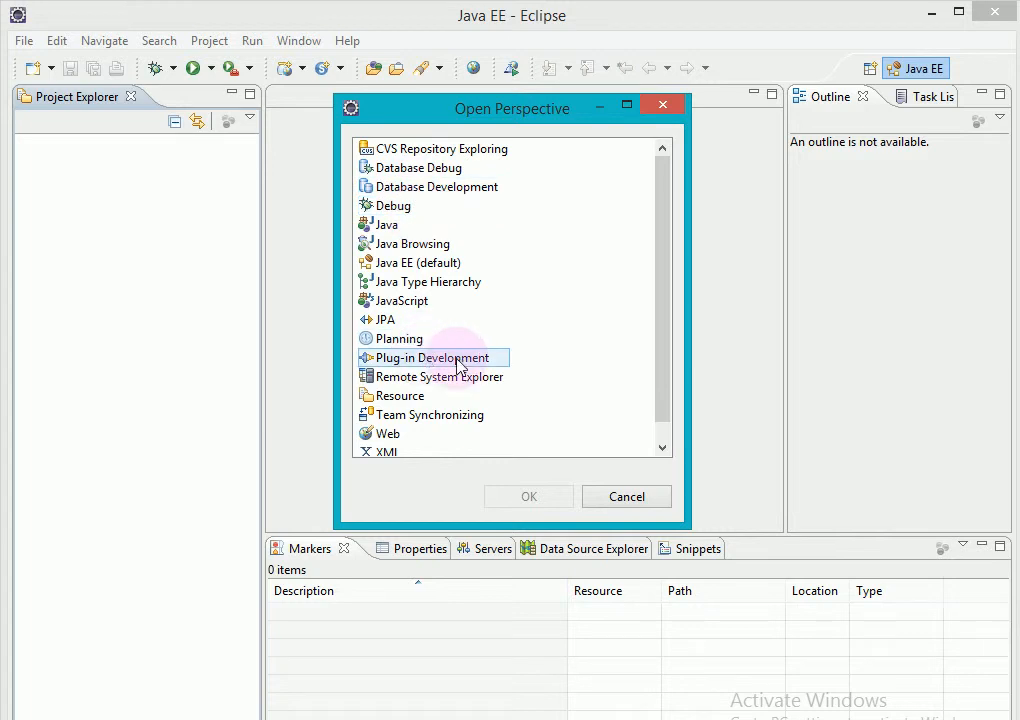
{"action": "left_click", "coordinate": [603, 503]}
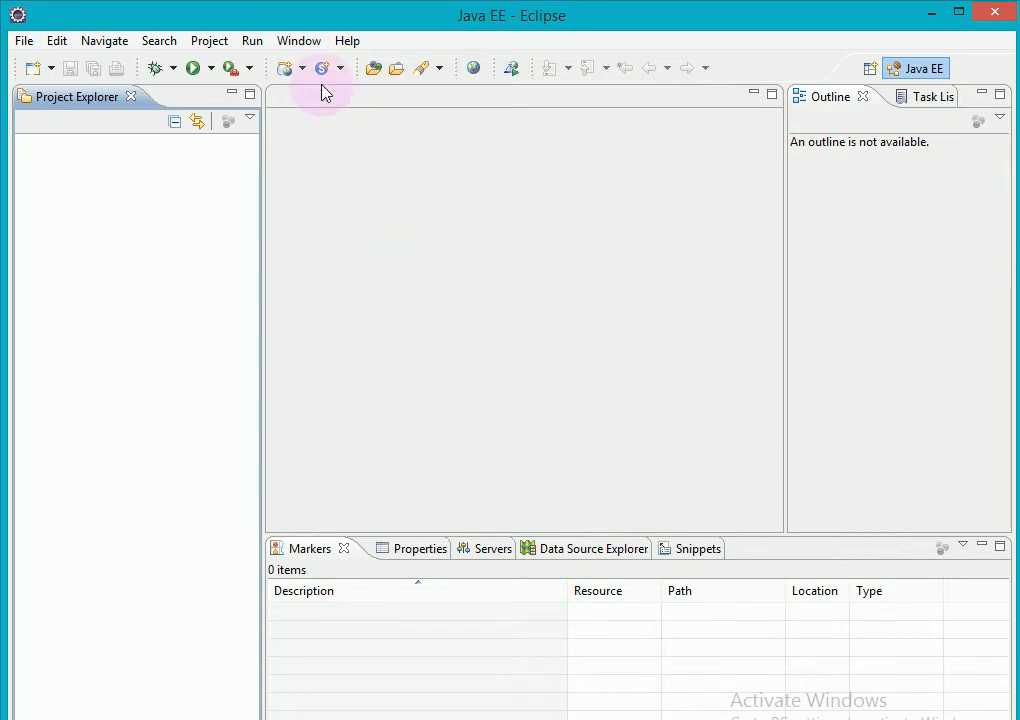
Open the Web perspective and look through its Properties, Servers and Problems views.
{"action": "left_click", "coordinate": [300, 42]}
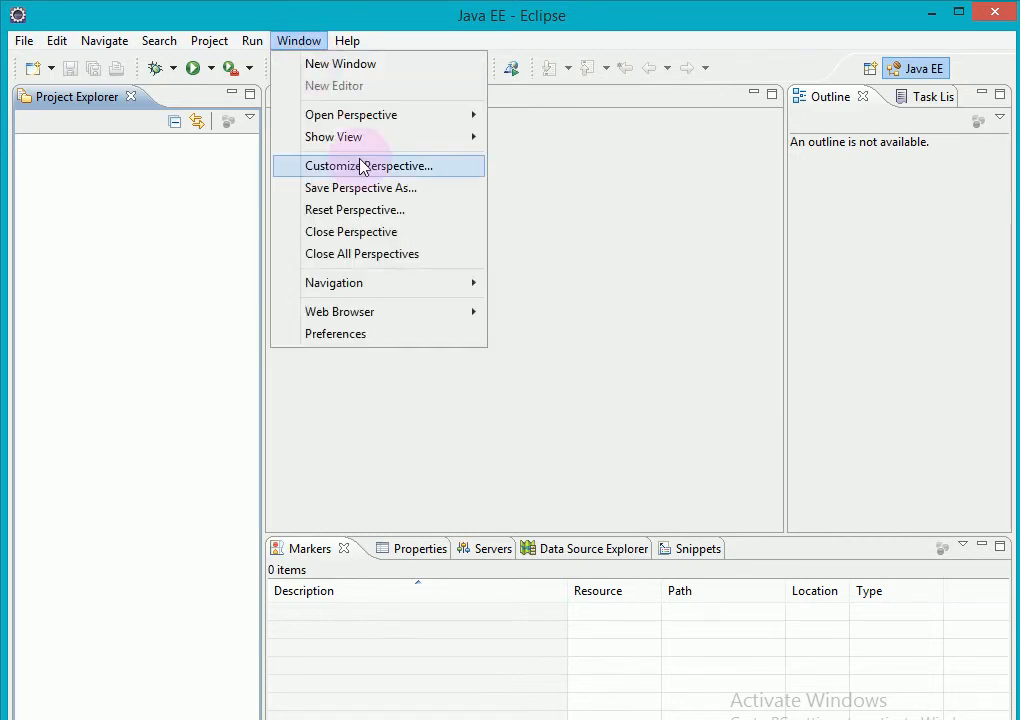
{"action": "mouse_move", "coordinate": [450, 116]}
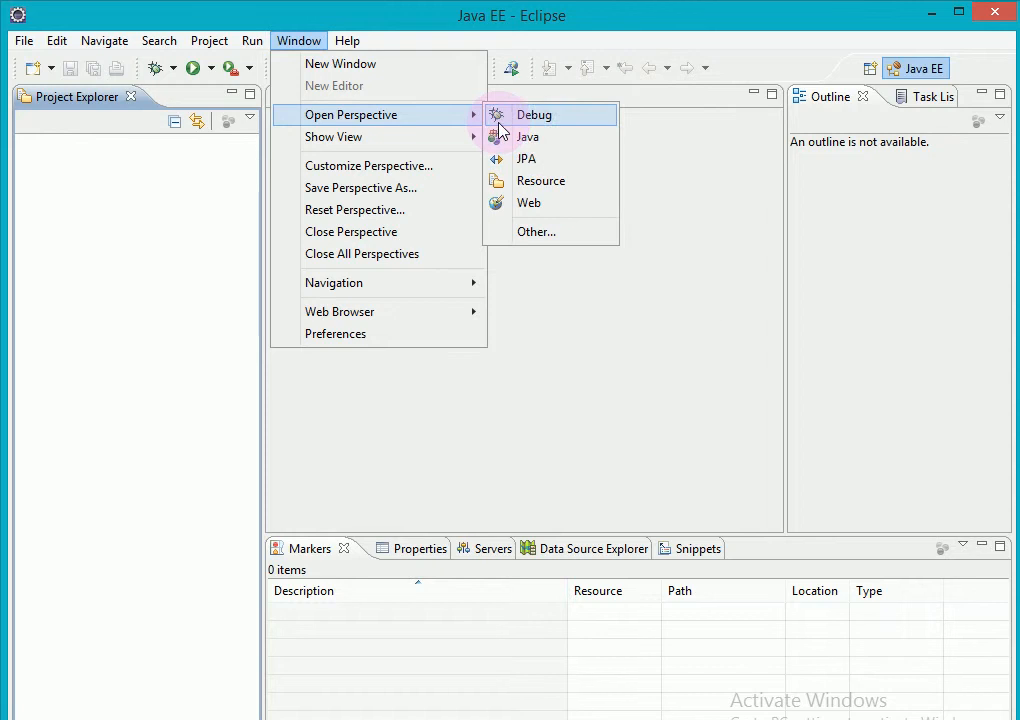
{"action": "left_click", "coordinate": [550, 205]}
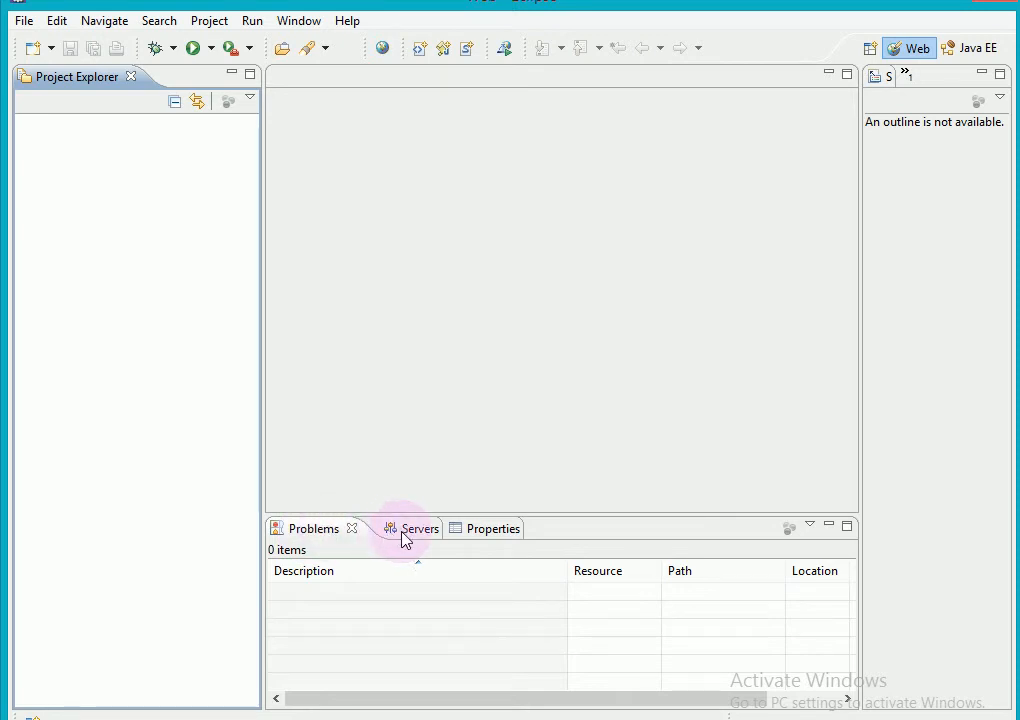
{"action": "left_click", "coordinate": [483, 530]}
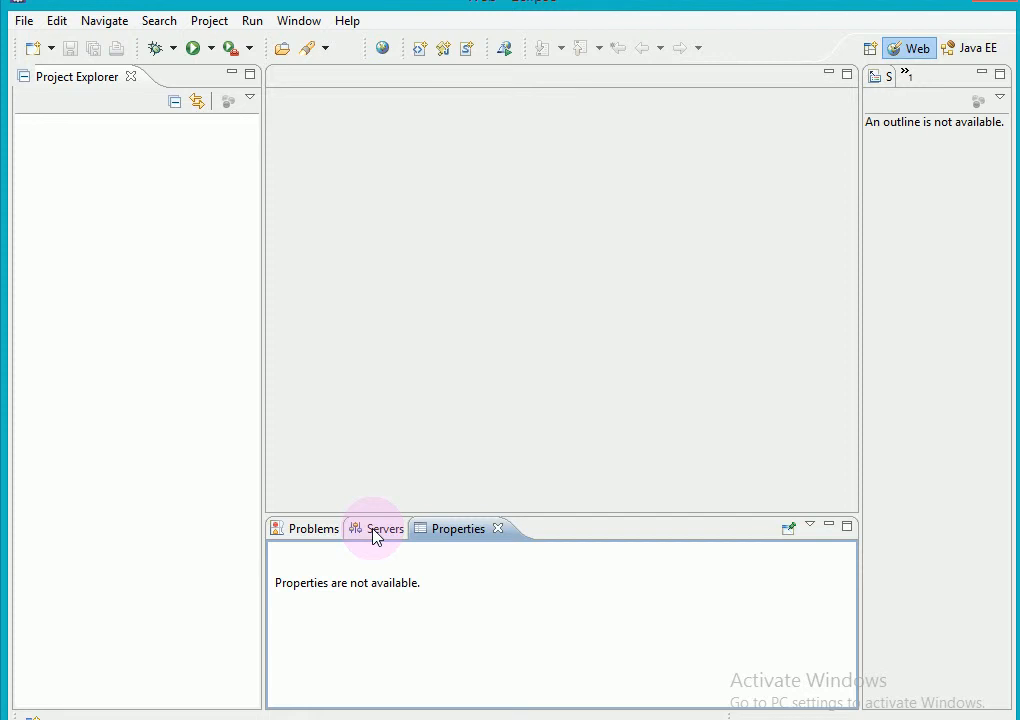
{"action": "left_click", "coordinate": [375, 534]}
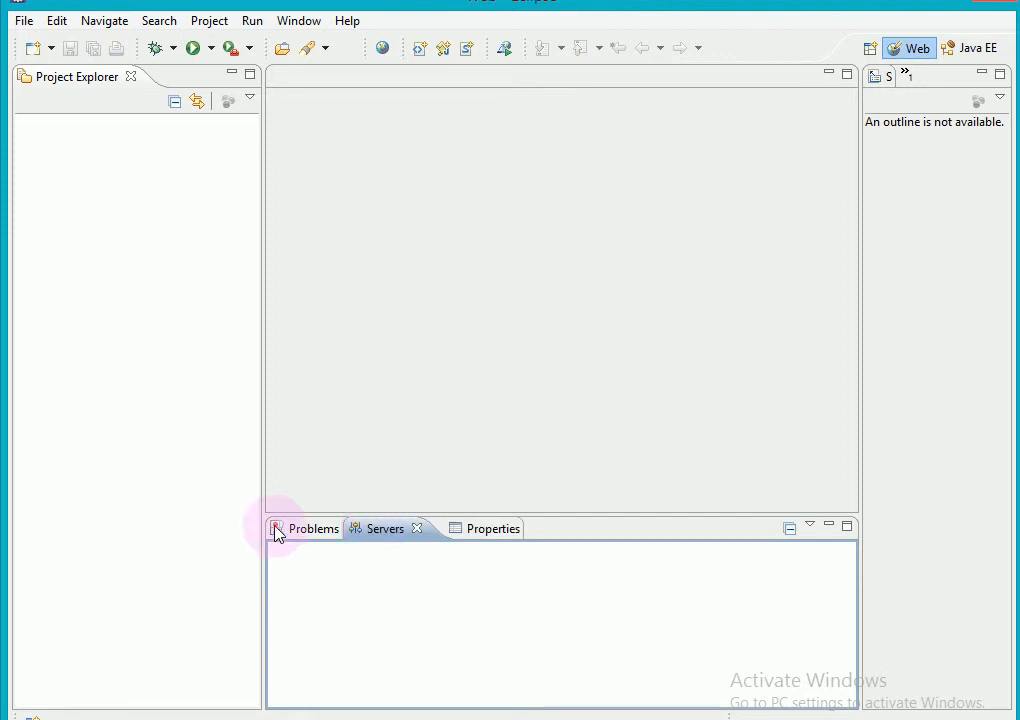
{"action": "left_click", "coordinate": [317, 533]}
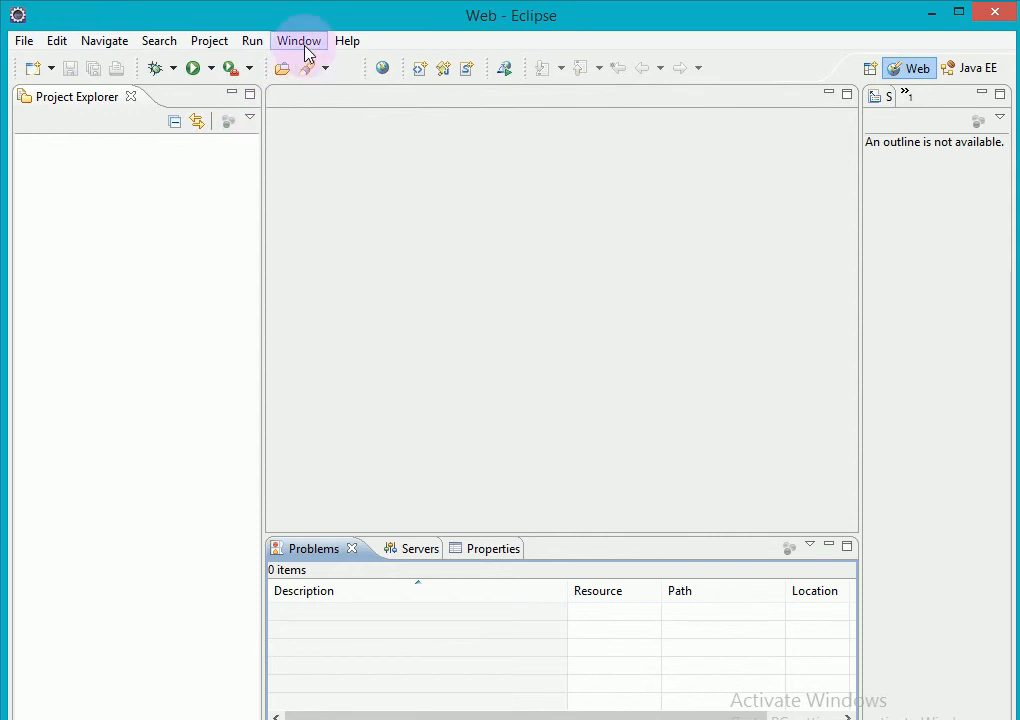
Open the Java perspective and look through its Javadoc and Declaration views.
{"action": "left_click", "coordinate": [303, 46]}
{"action": "mouse_move", "coordinate": [358, 128]}
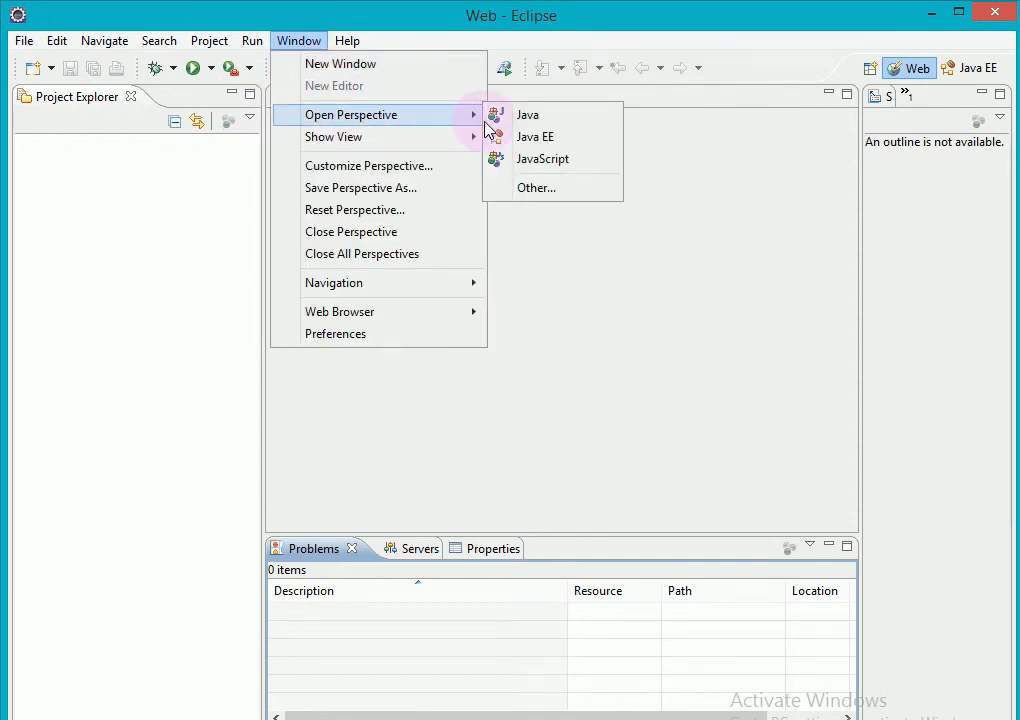
{"action": "left_click", "coordinate": [576, 127]}
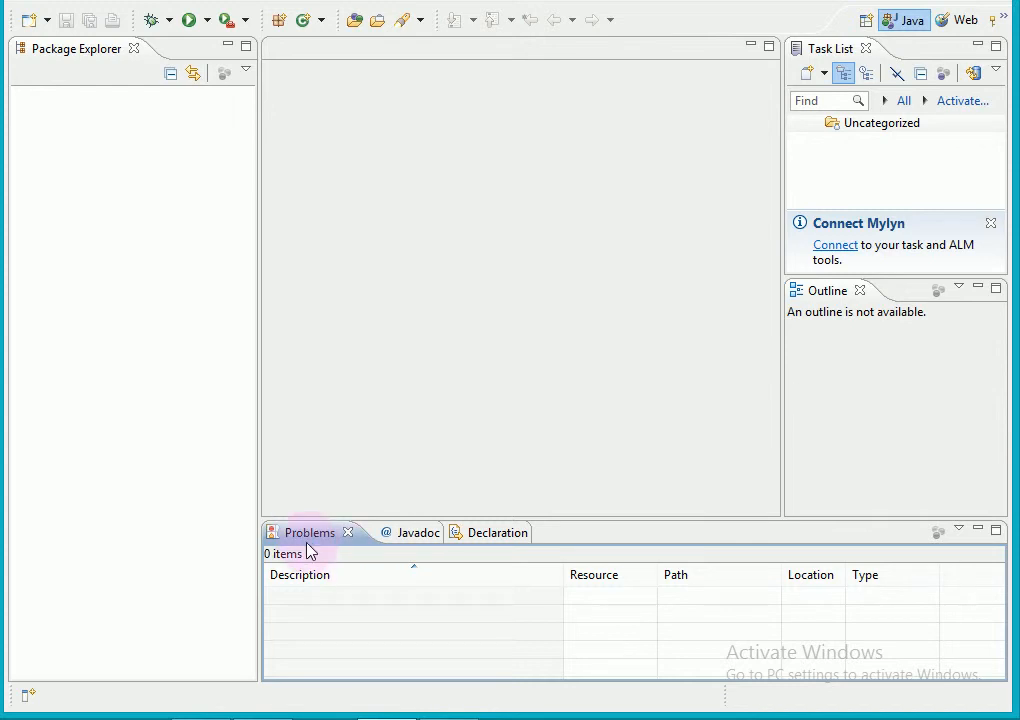
{"action": "left_click", "coordinate": [416, 538]}
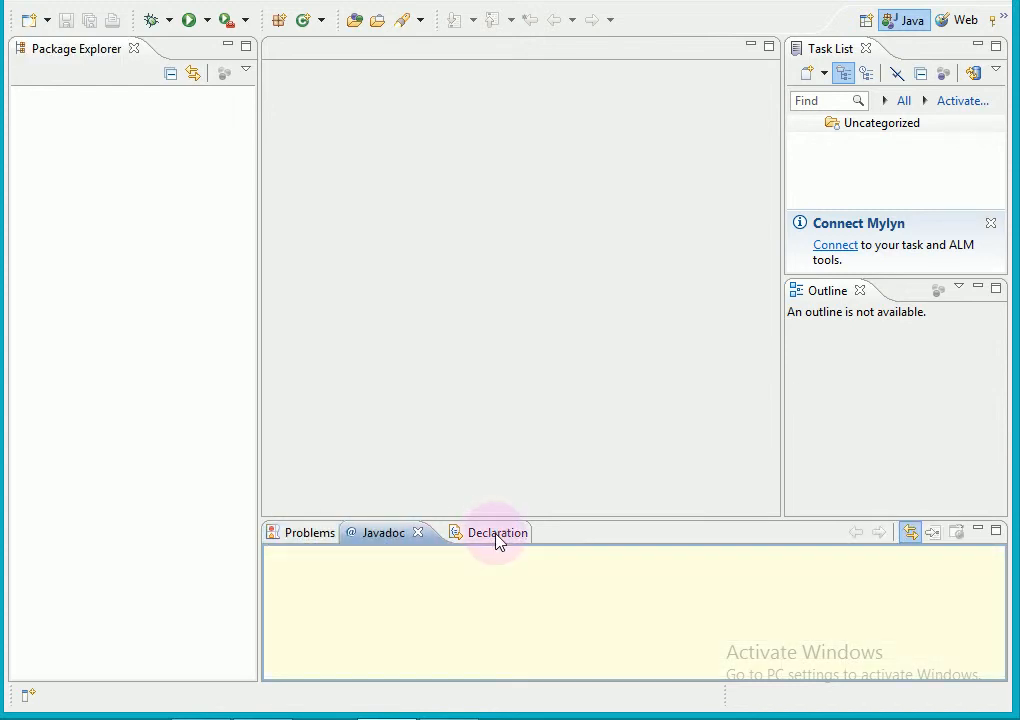
{"action": "left_click", "coordinate": [448, 533]}
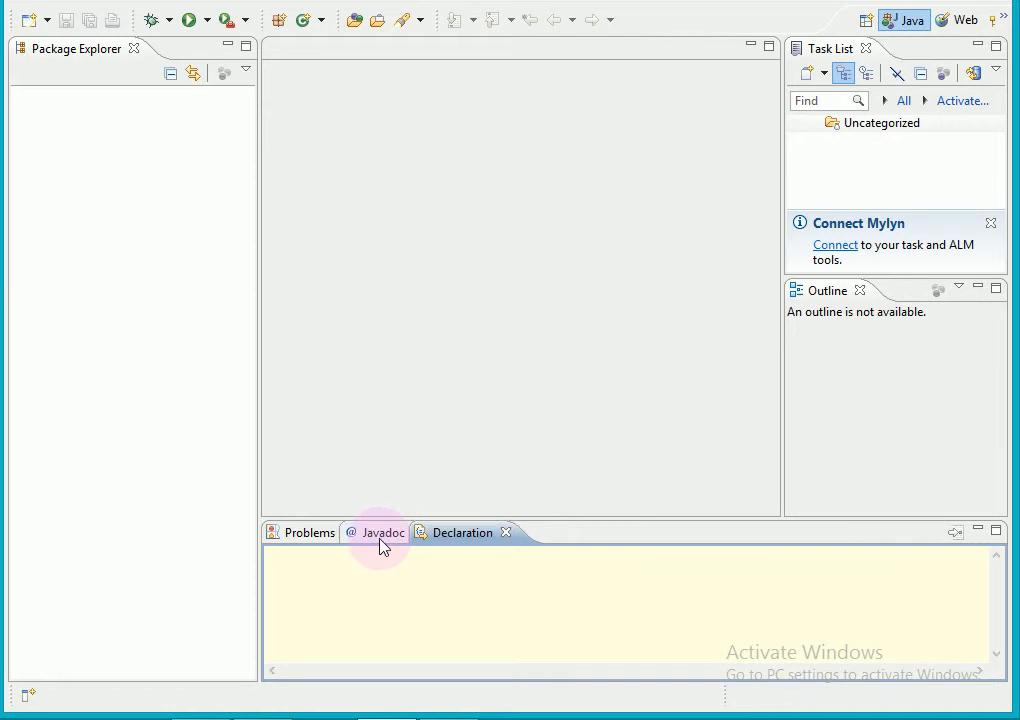
{"action": "left_click", "coordinate": [380, 540]}
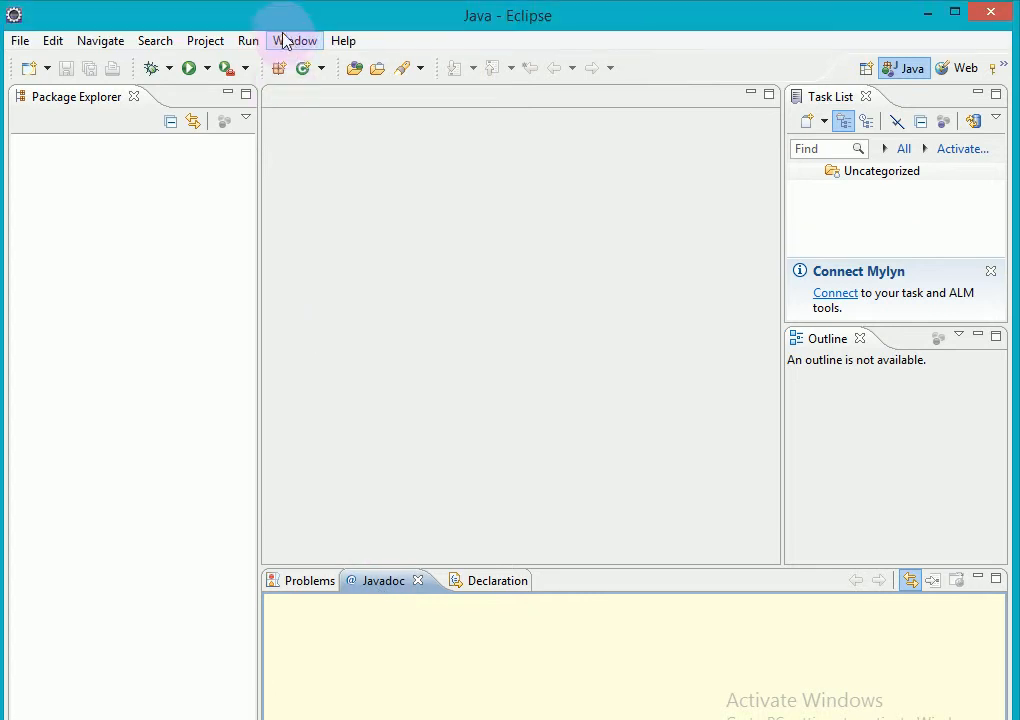
Find the Servers view by filtering the full view list for "Server" and add it to the Java perspective.
{"action": "left_click", "coordinate": [296, 42]}
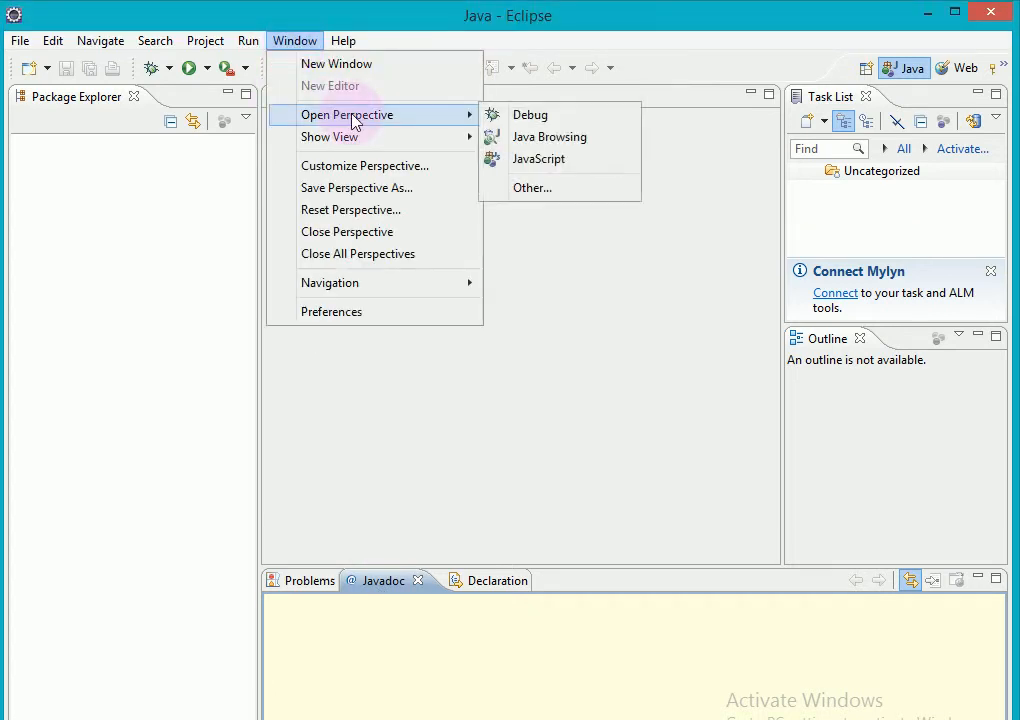
{"action": "mouse_move", "coordinate": [430, 140]}
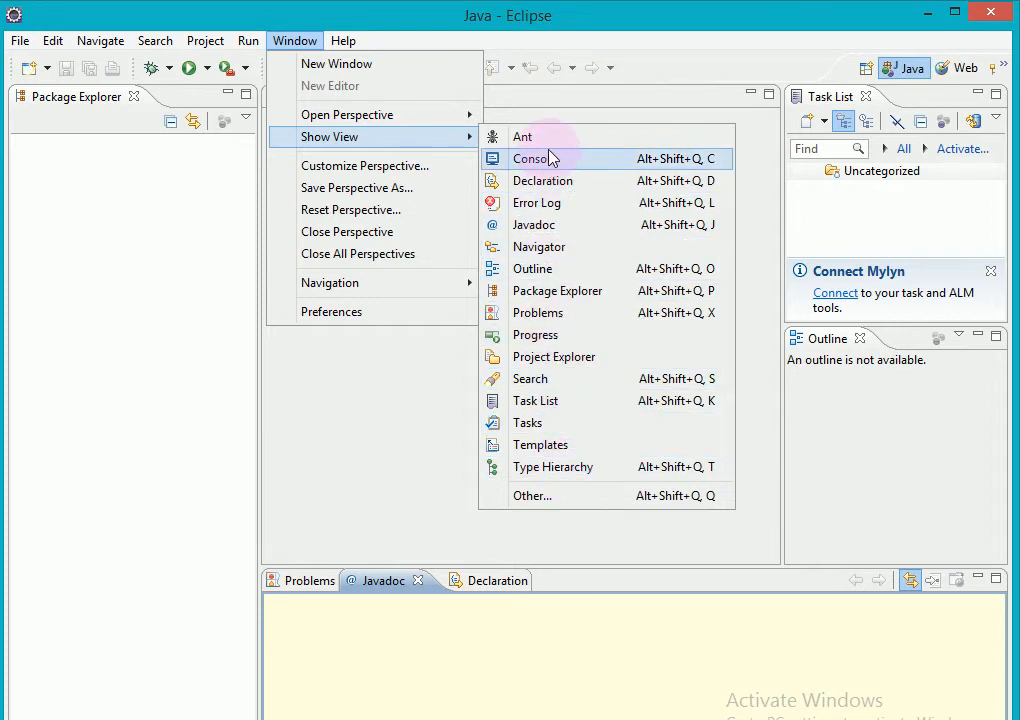
{"action": "left_click", "coordinate": [564, 499]}
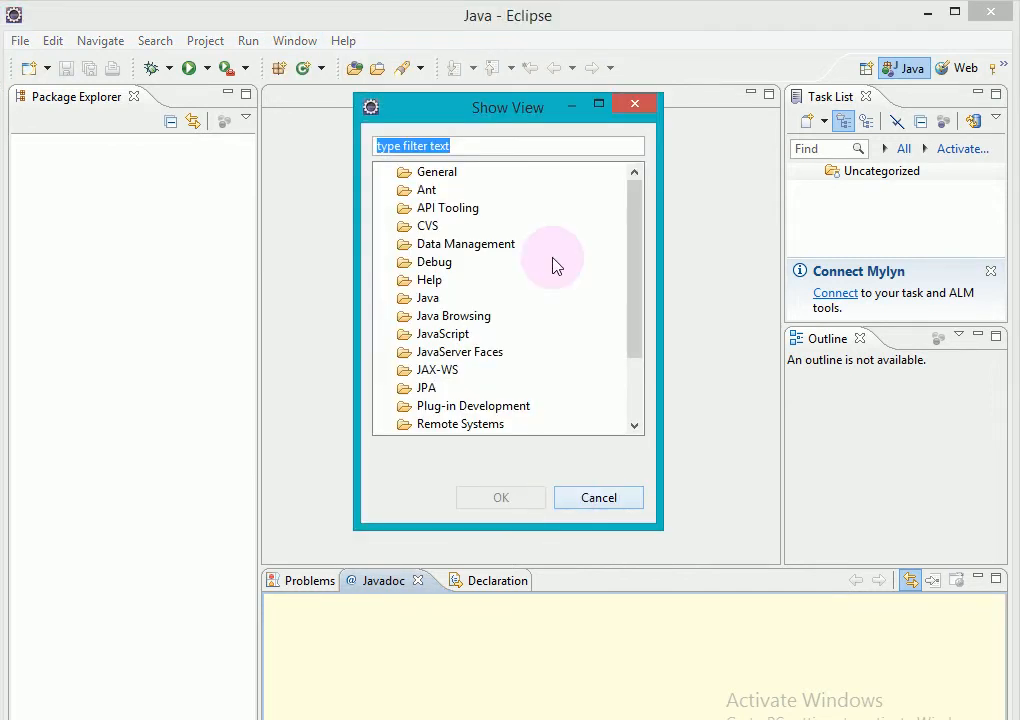
{"action": "key", "text": "BackSpace"}
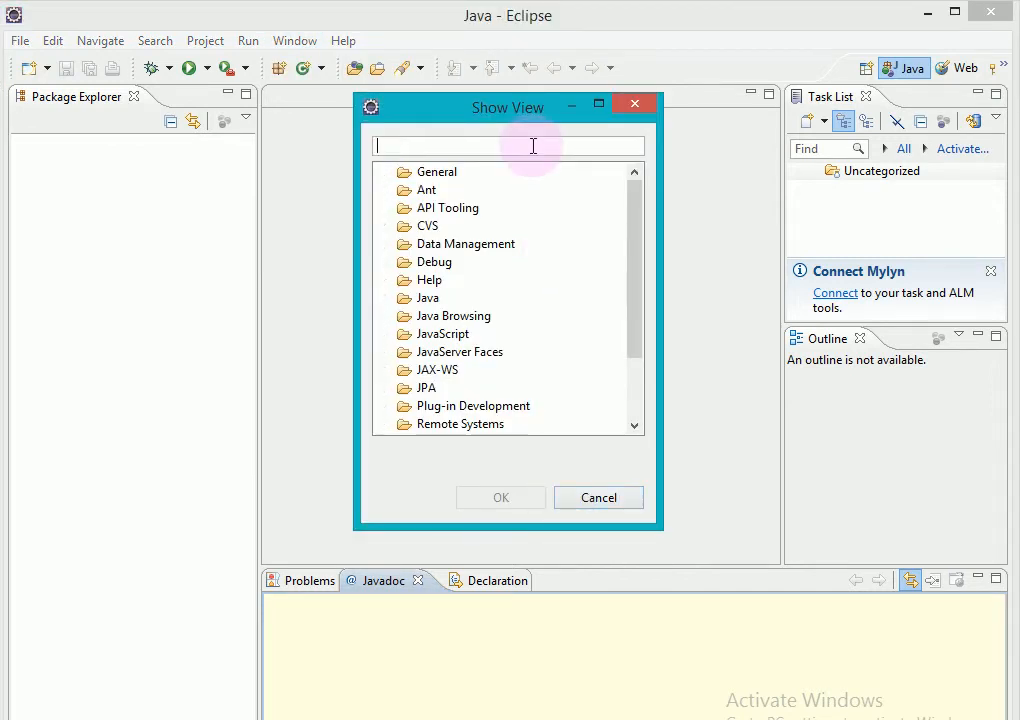
{"action": "type", "text": "Server"}
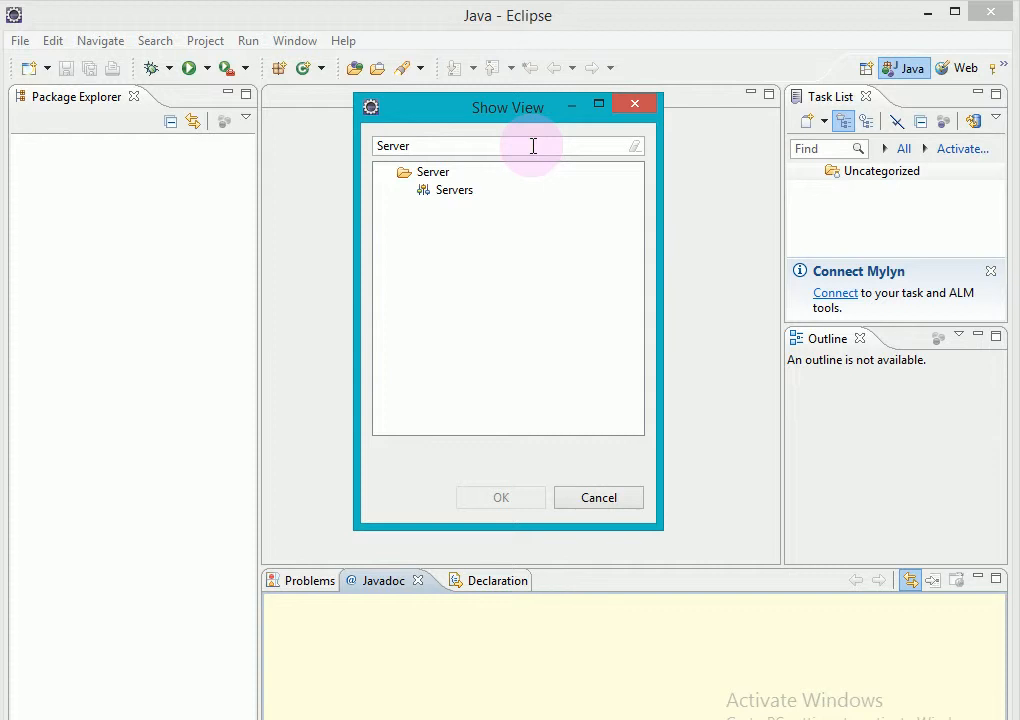
{"action": "left_click", "coordinate": [459, 194]}
{"action": "left_click", "coordinate": [502, 498]}
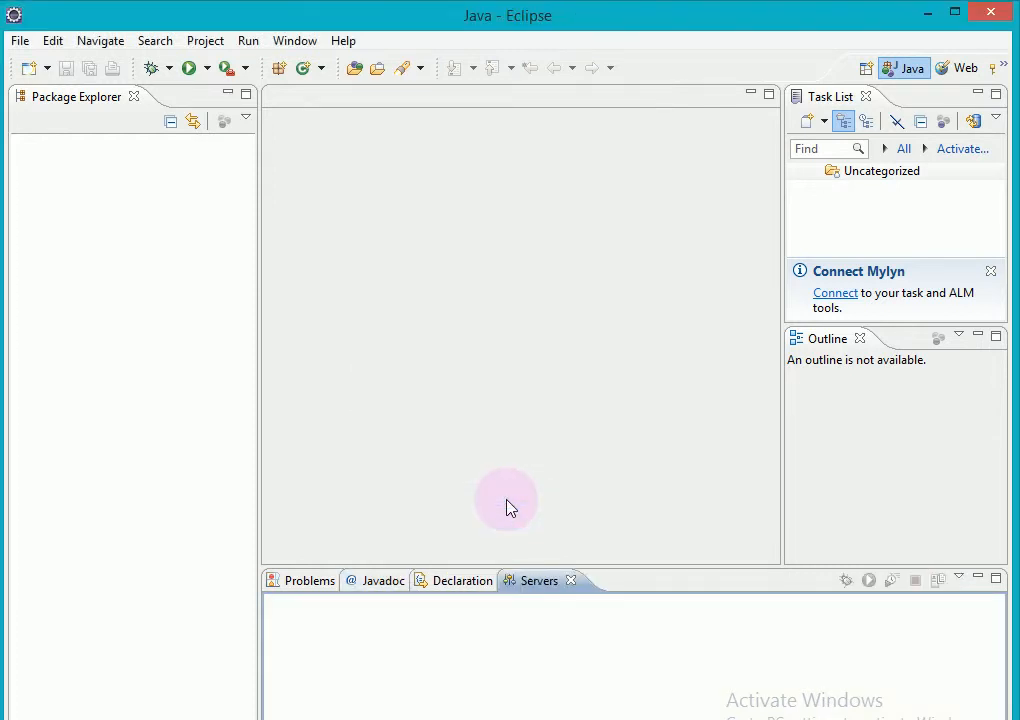
Find the Console view by filtering the full view list for "Console" and add it to the Java perspective.
{"action": "left_click", "coordinate": [299, 42]}
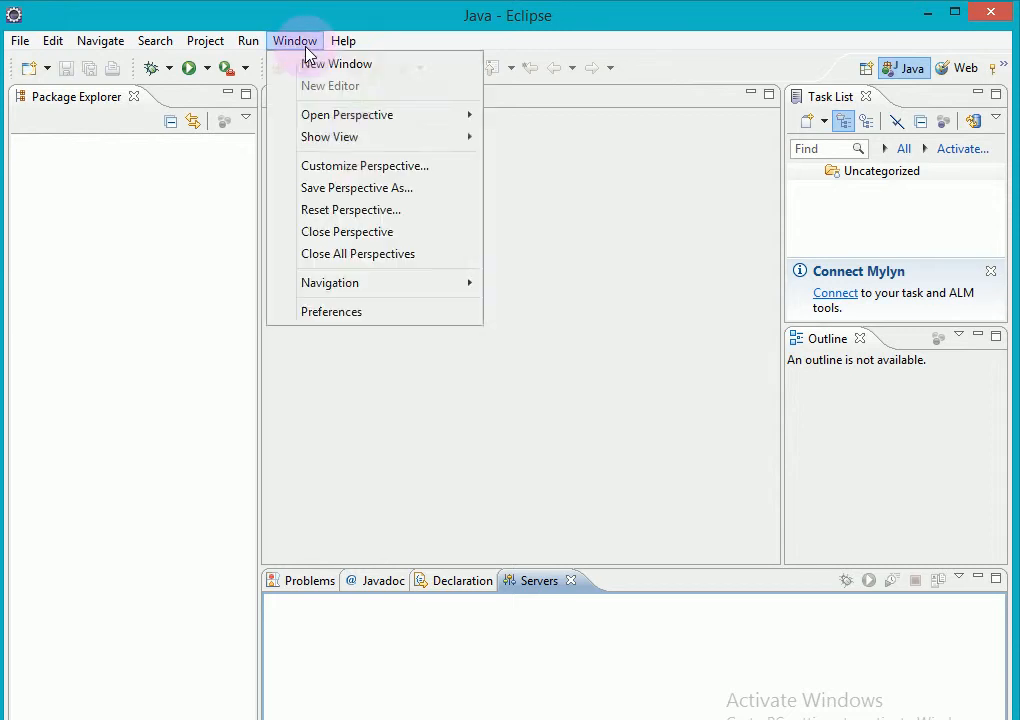
{"action": "mouse_move", "coordinate": [322, 142]}
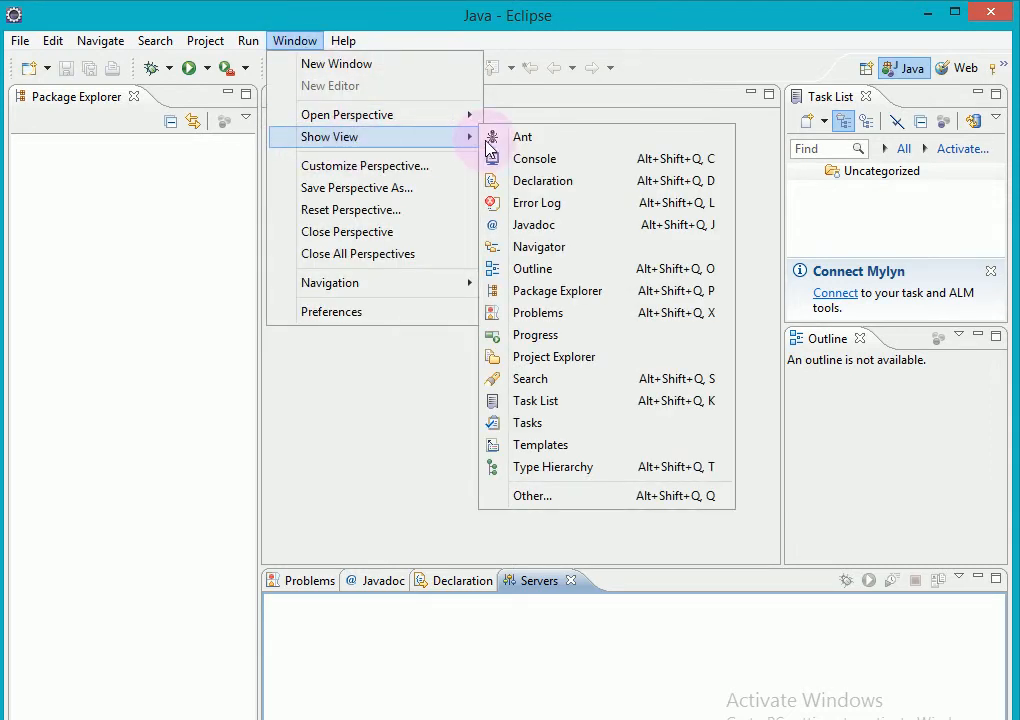
{"action": "left_click", "coordinate": [551, 496]}
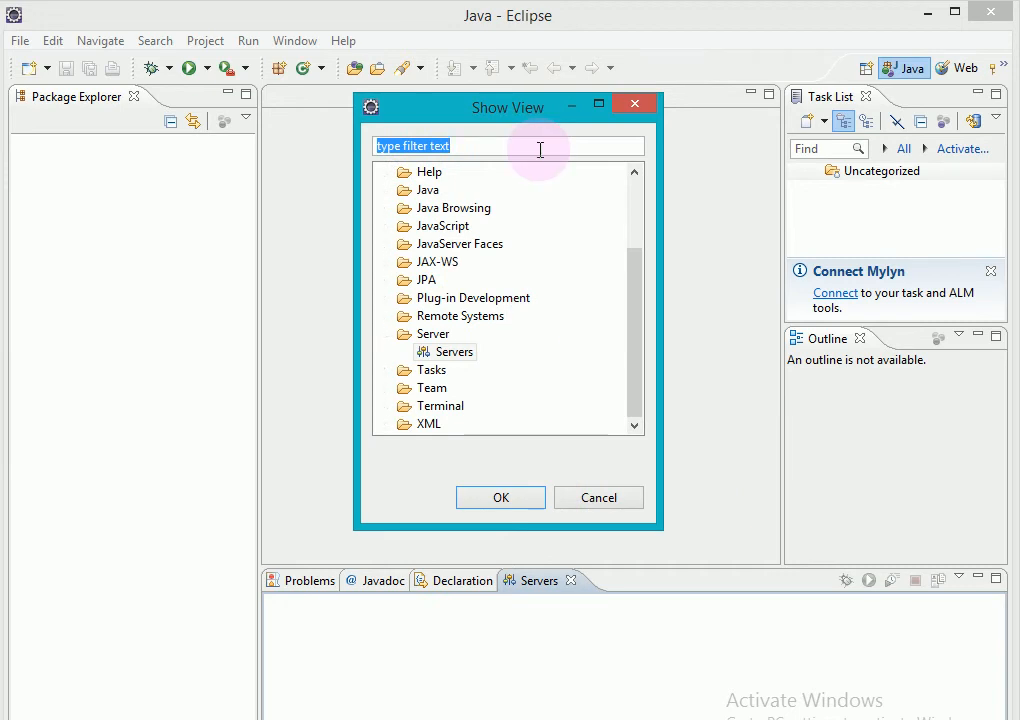
{"action": "type", "text": "Consol"}
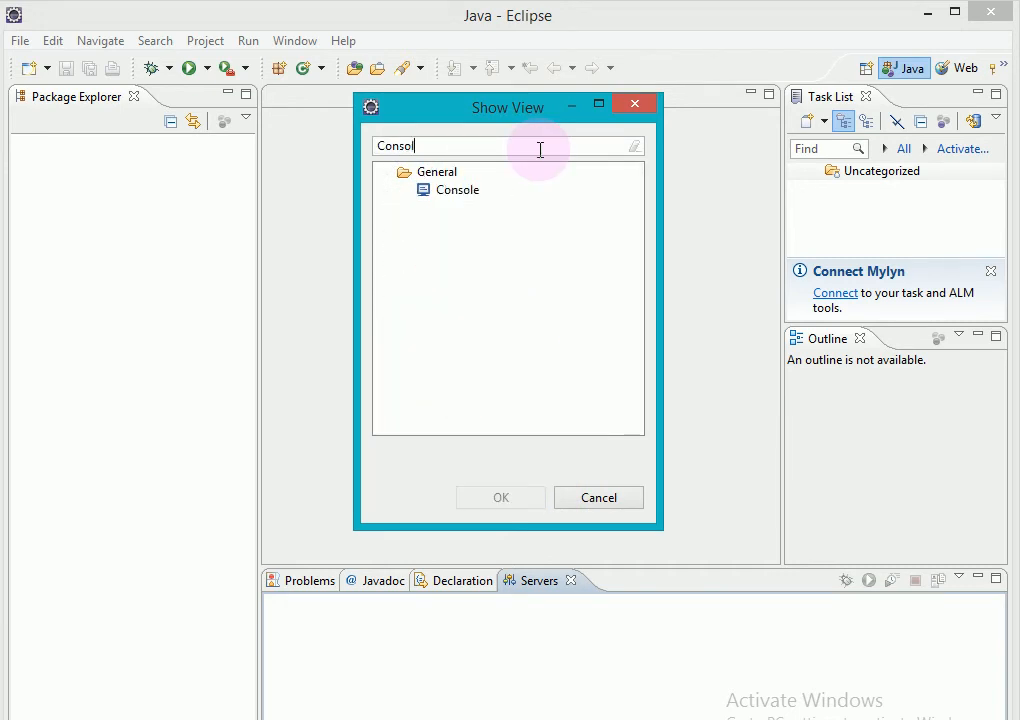
{"action": "type", "text": "e"}
{"action": "left_click", "coordinate": [471, 195]}
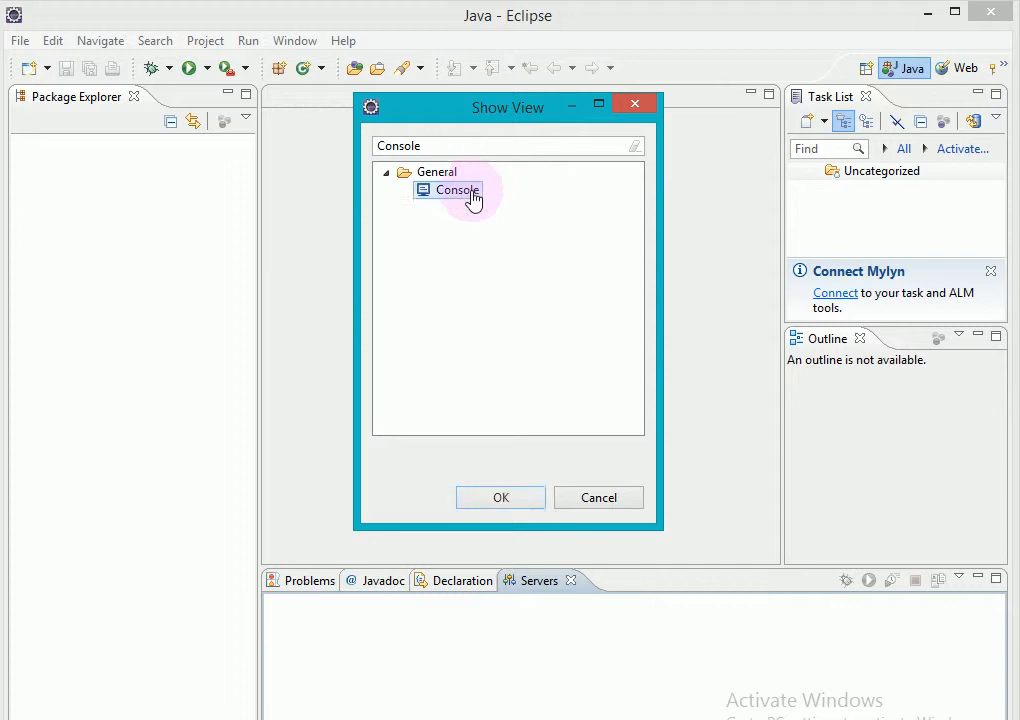
{"action": "left_click", "coordinate": [500, 498]}
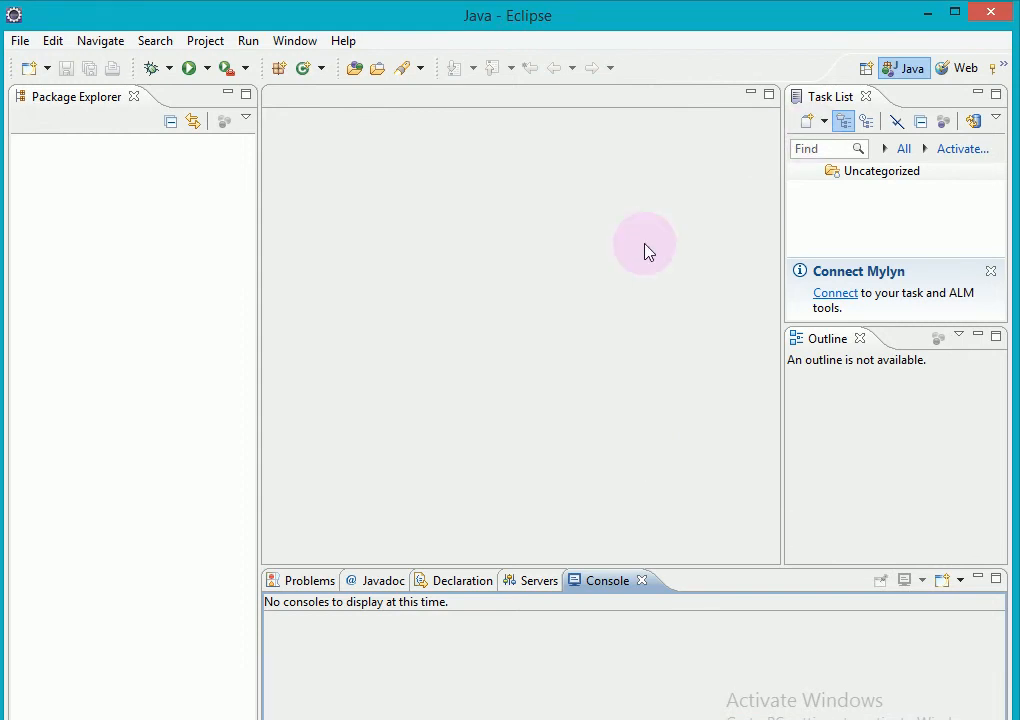
Switch back to the Web perspective and look through its Servers, Properties and Problems views.
{"action": "left_click", "coordinate": [962, 70]}
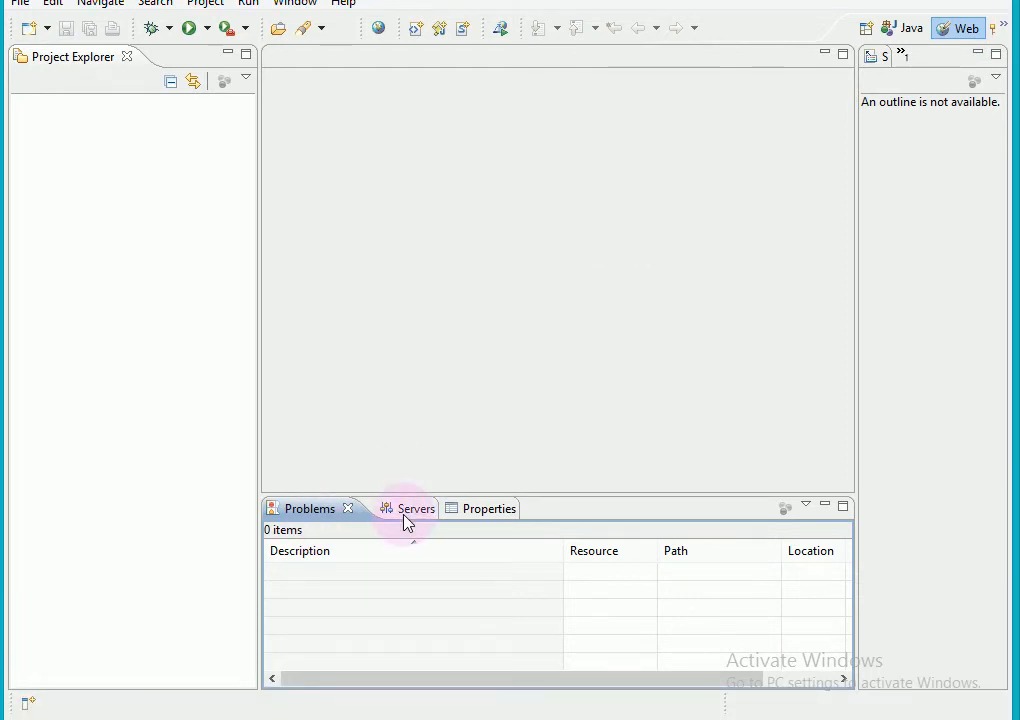
{"action": "left_click", "coordinate": [406, 515]}
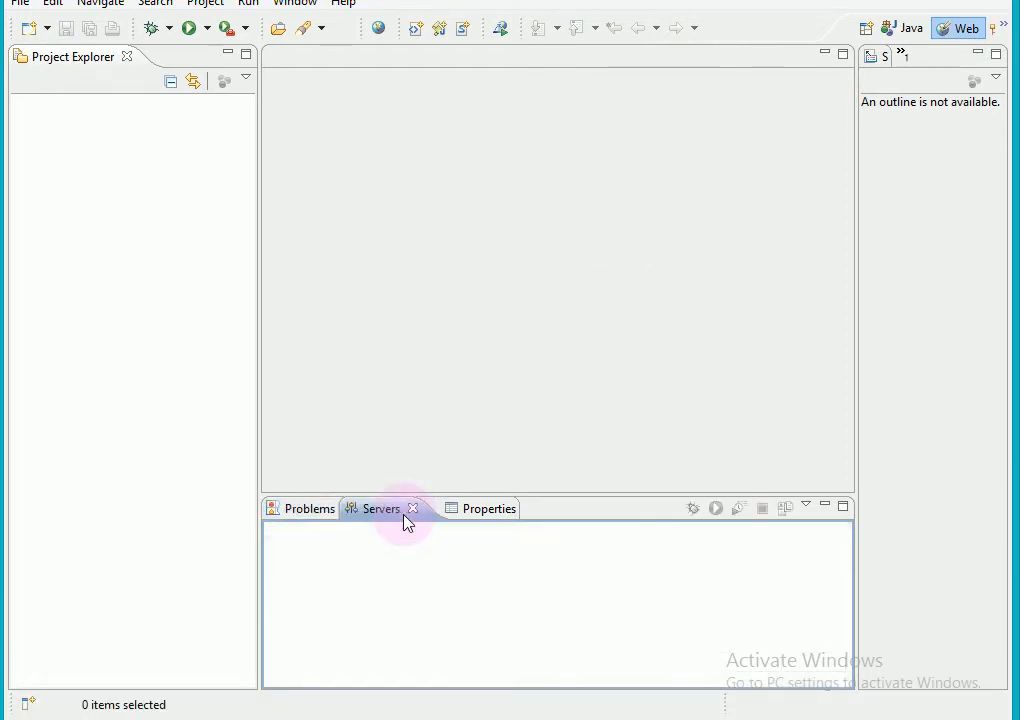
{"action": "left_click", "coordinate": [489, 512]}
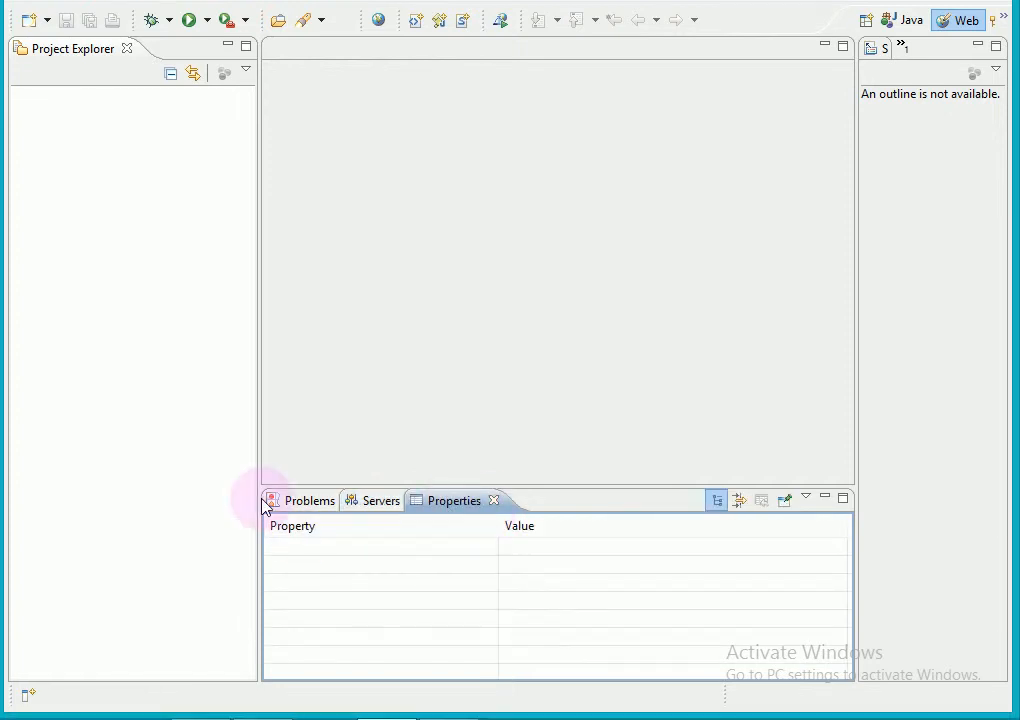
{"action": "left_click", "coordinate": [302, 505]}
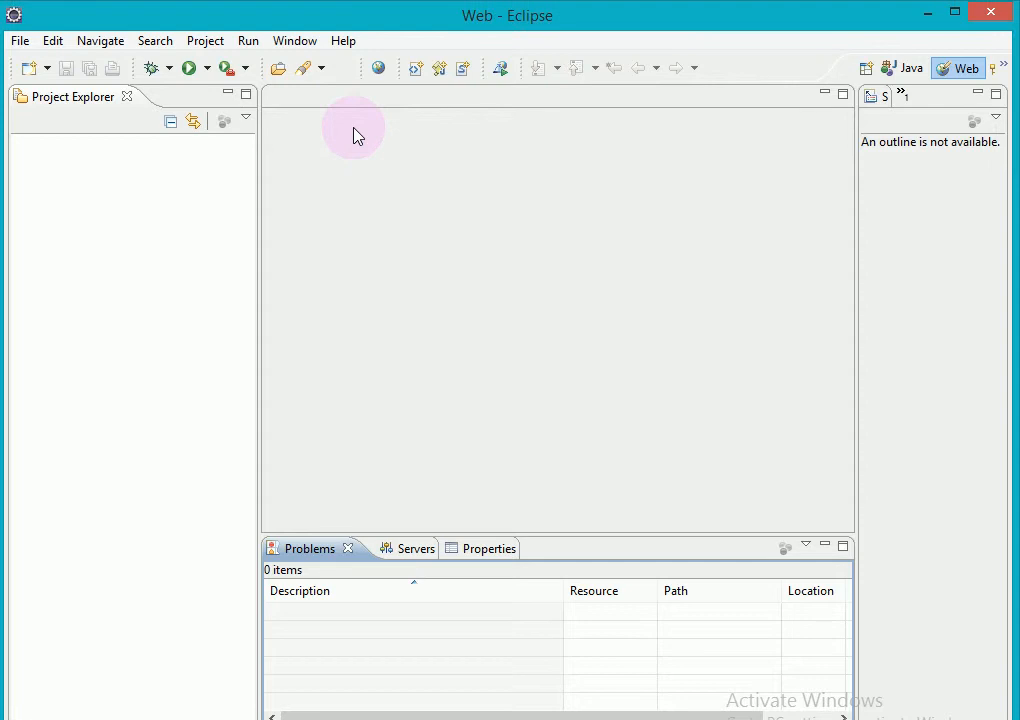
{"action": "left_click", "coordinate": [292, 45]}
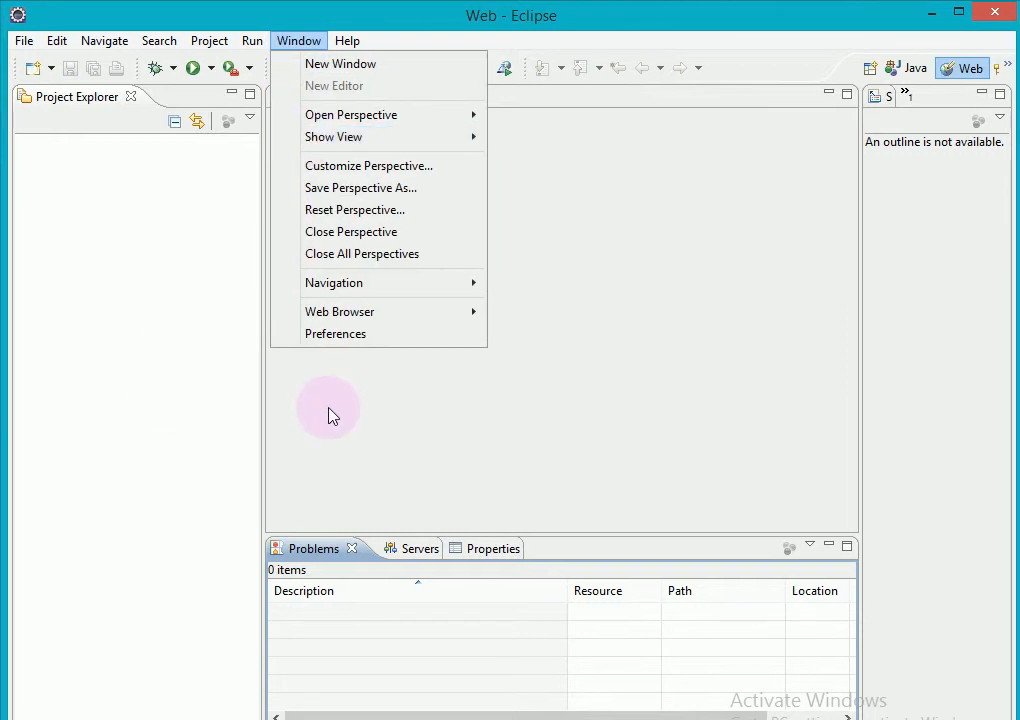
{"action": "left_click", "coordinate": [333, 416]}
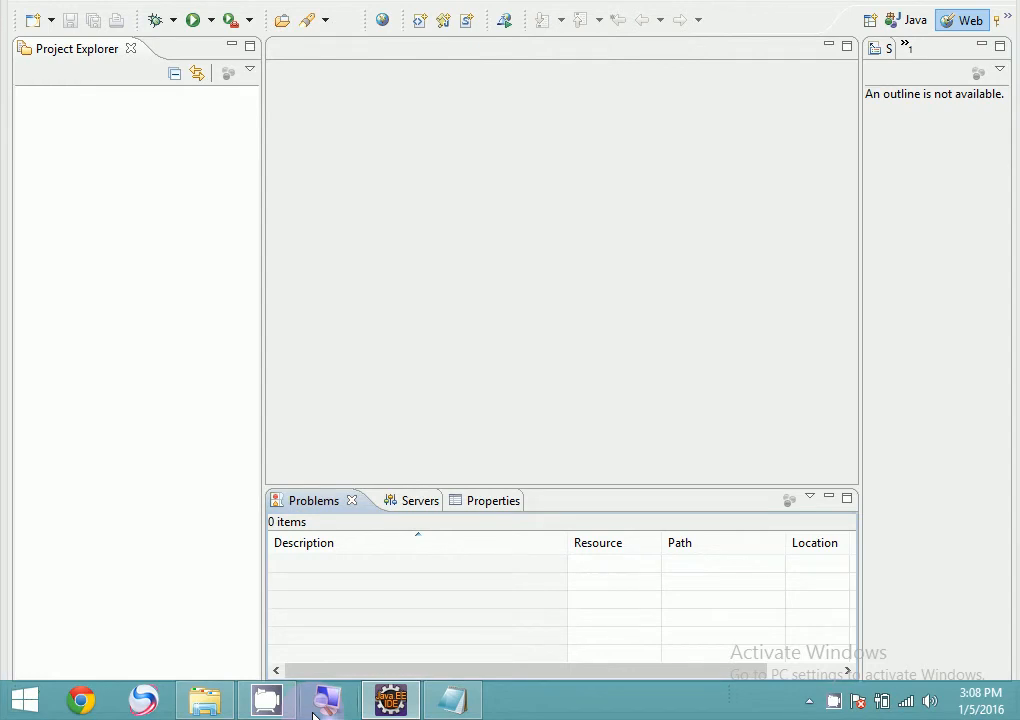
Open the Eclipse preferences and go to the Server Runtime Environments settings.
{"action": "left_click", "coordinate": [327, 668]}
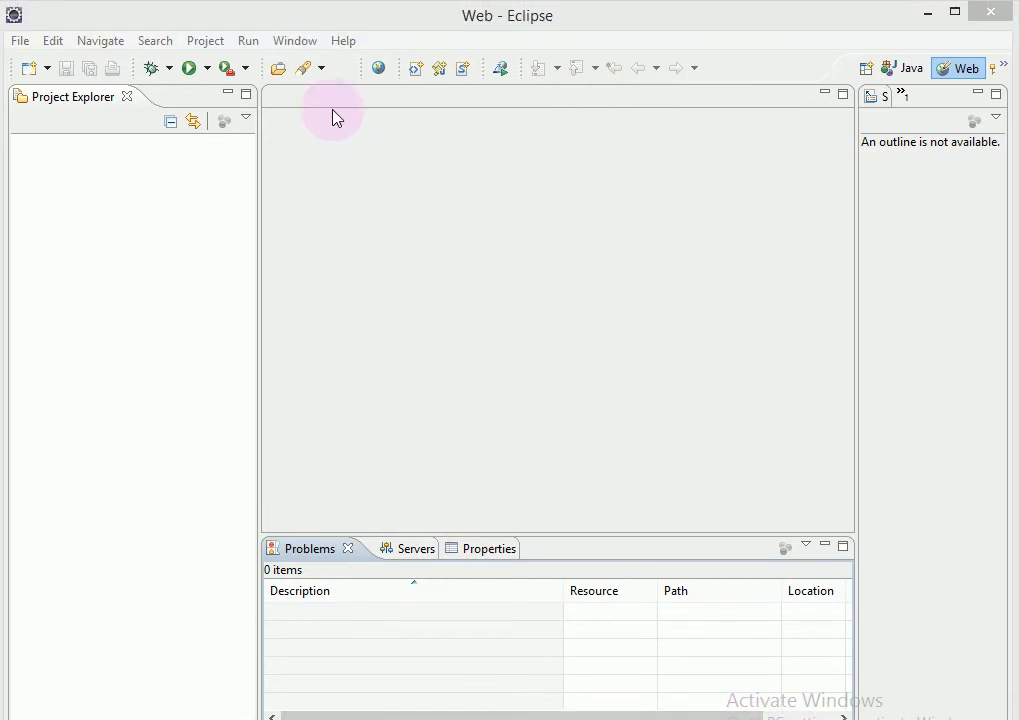
{"action": "left_click", "coordinate": [295, 41]}
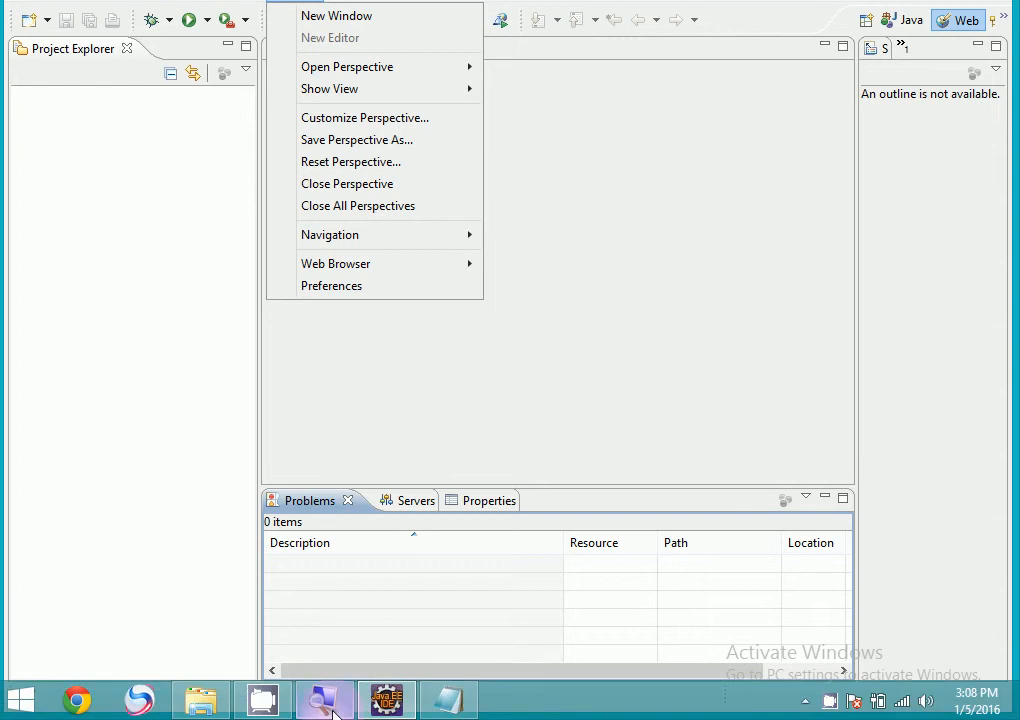
{"action": "left_click", "coordinate": [333, 710]}
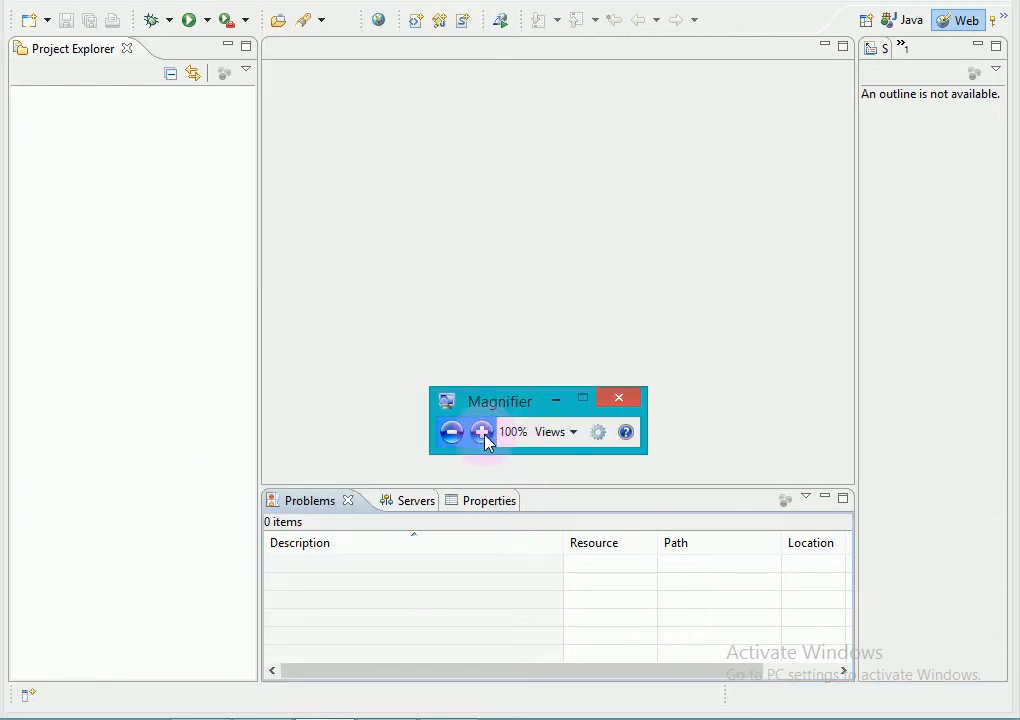
{"action": "left_click", "coordinate": [482, 432]}
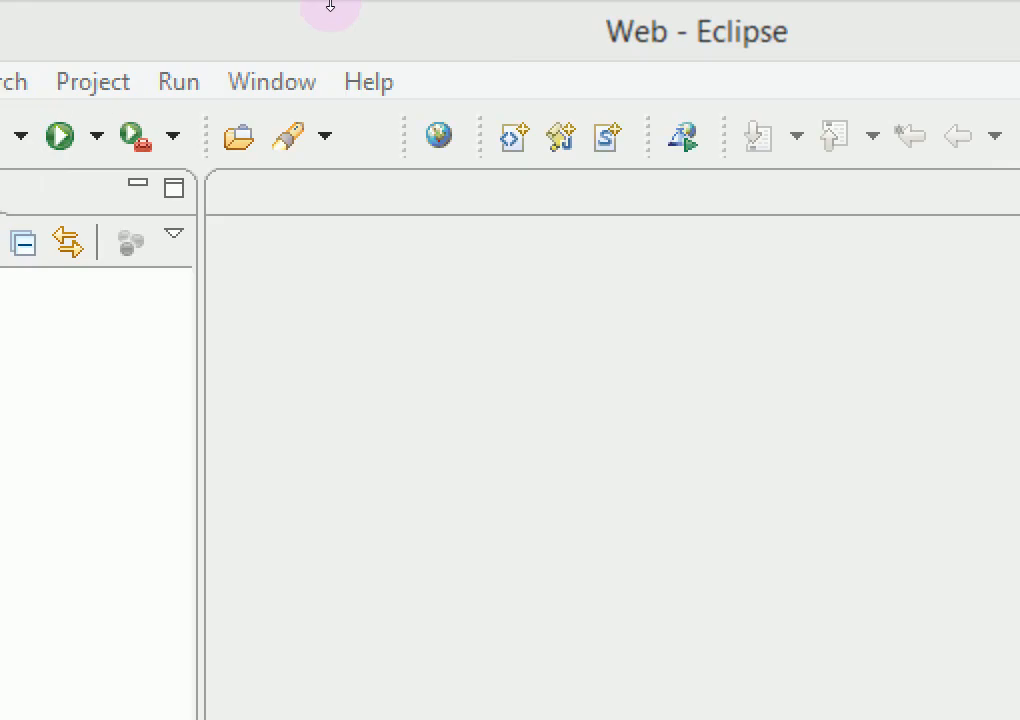
{"action": "left_click", "coordinate": [302, 45]}
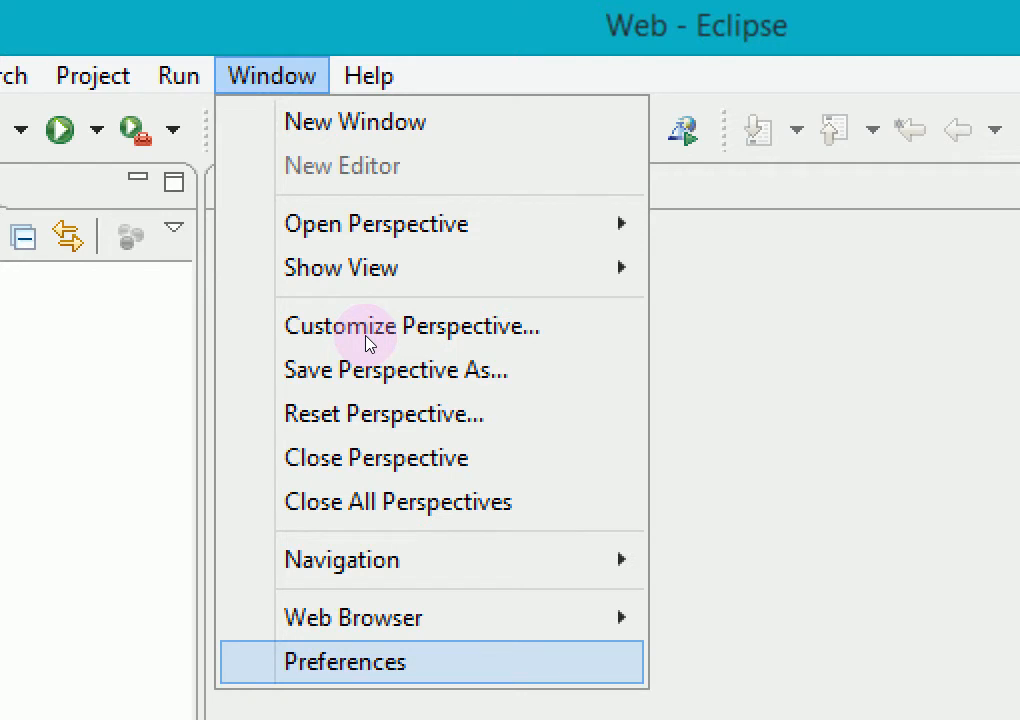
{"action": "key", "text": "Return"}
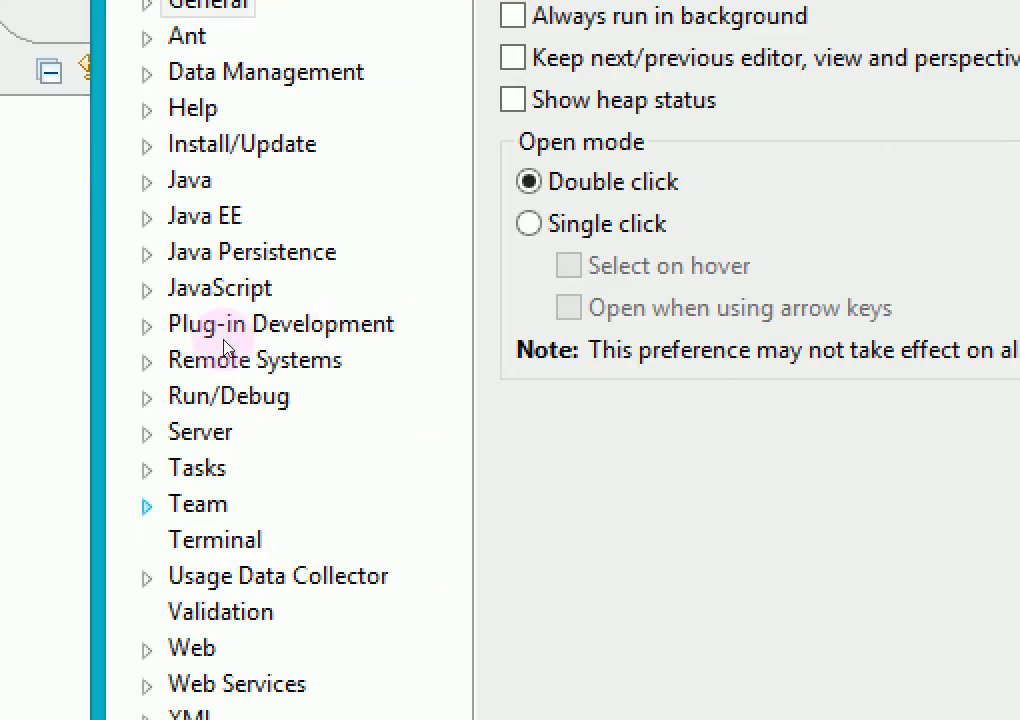
{"action": "key", "text": "s"}
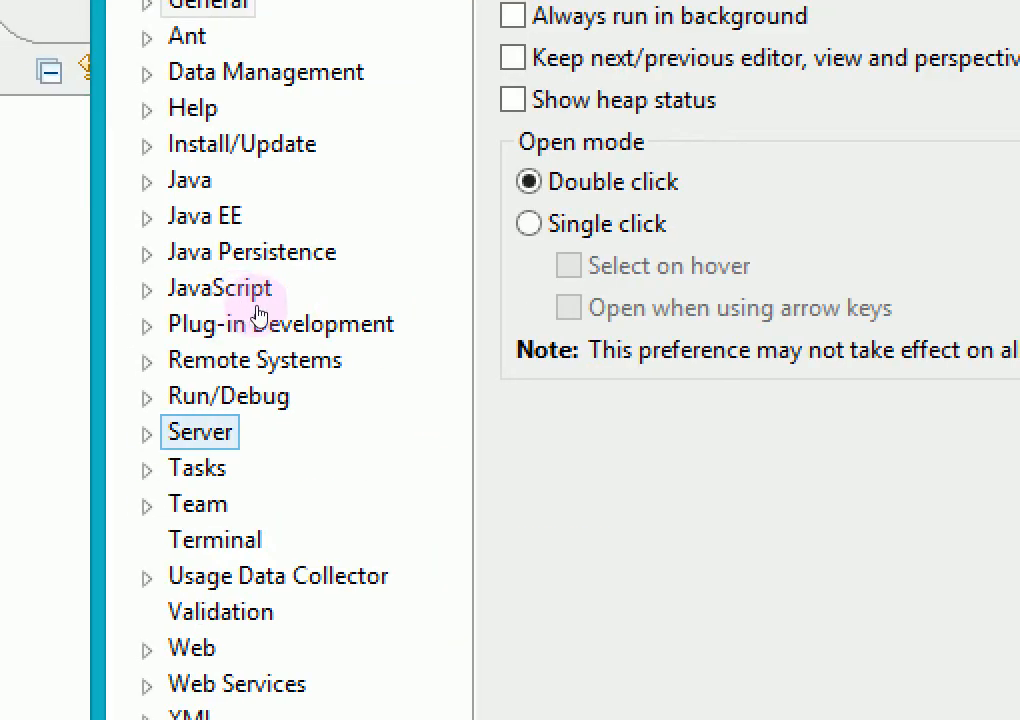
{"action": "key", "text": "Right"}
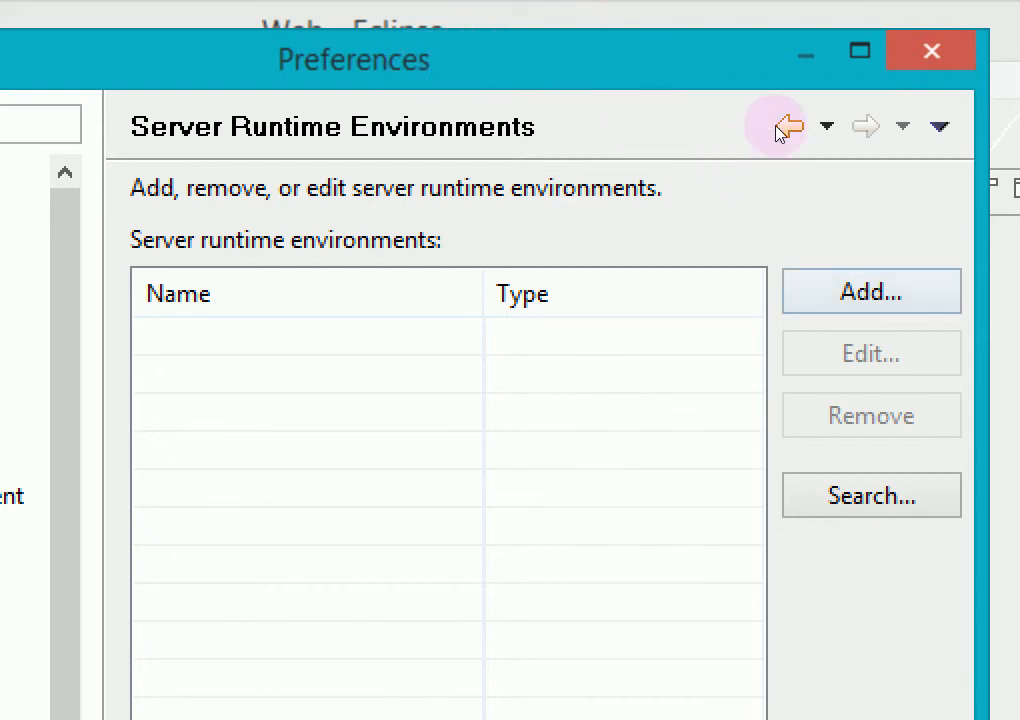
Start adding a server runtime environment and choose Apache Tomcat v7.0 as its type.
{"action": "key", "text": "Return"}
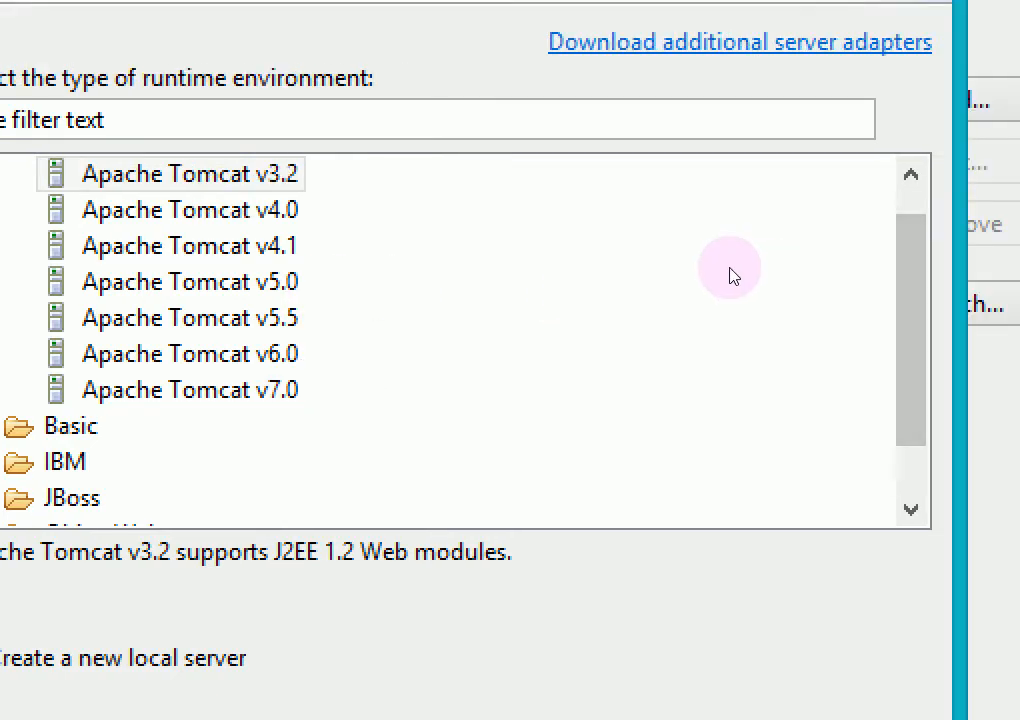
{"action": "scroll", "coordinate": [747, 285], "scroll_direction": "down", "scroll_amount": 1}
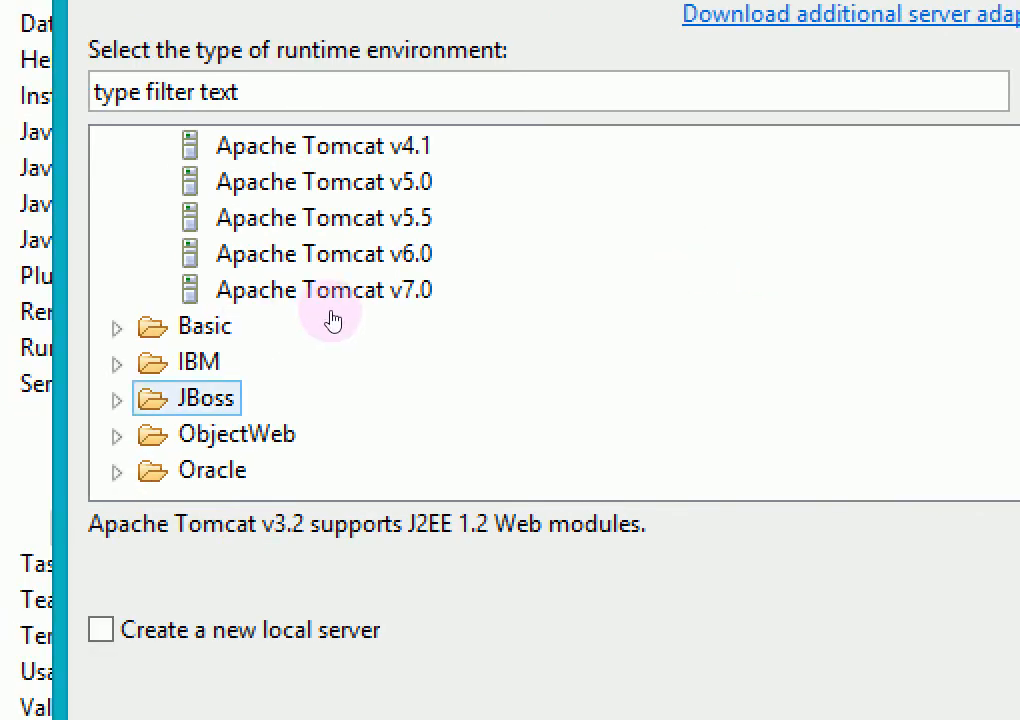
{"action": "left_click", "coordinate": [381, 290]}
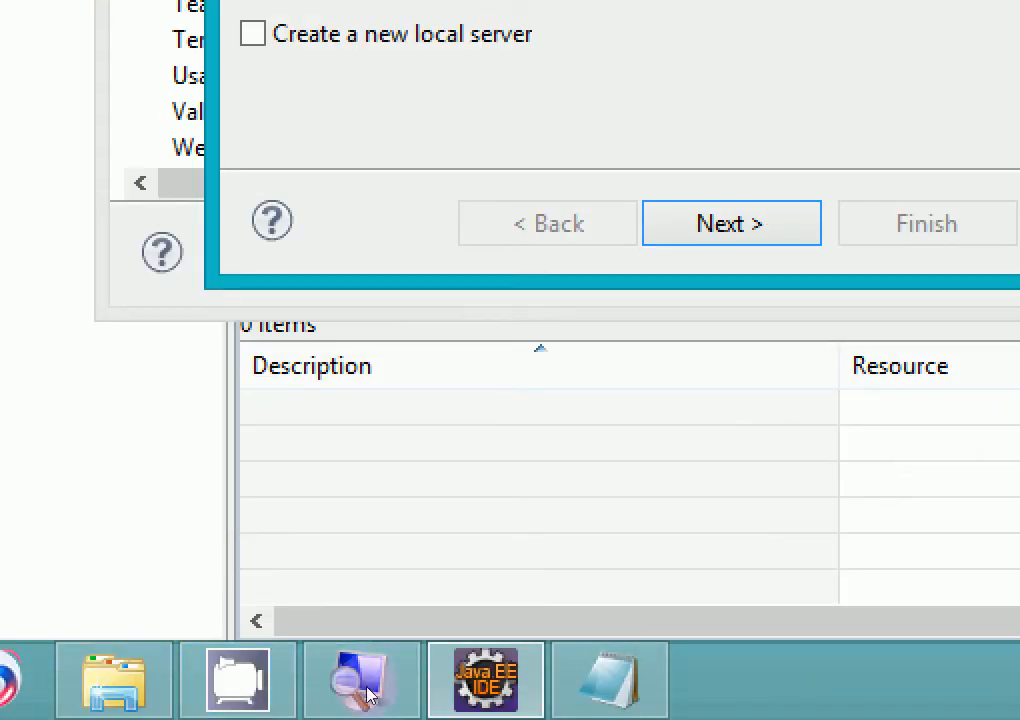
Switch to File Explorer to check the location of the Tomcat 7.0 installation folder, then return to Eclipse.
{"action": "mouse_move", "coordinate": [203, 712]}
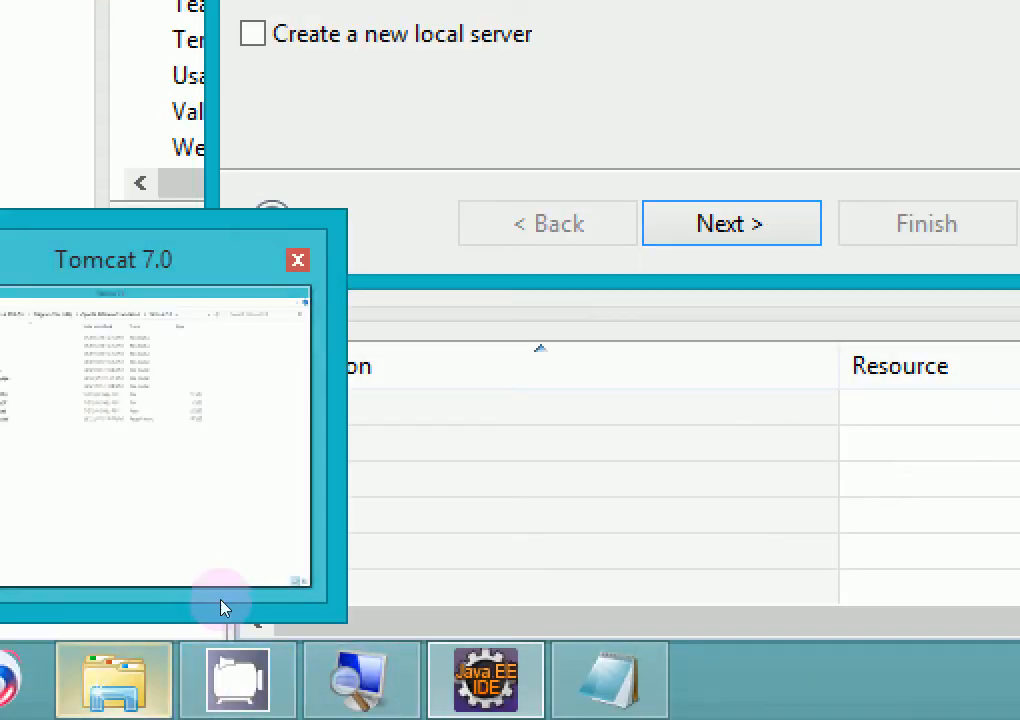
{"action": "left_click", "coordinate": [223, 606]}
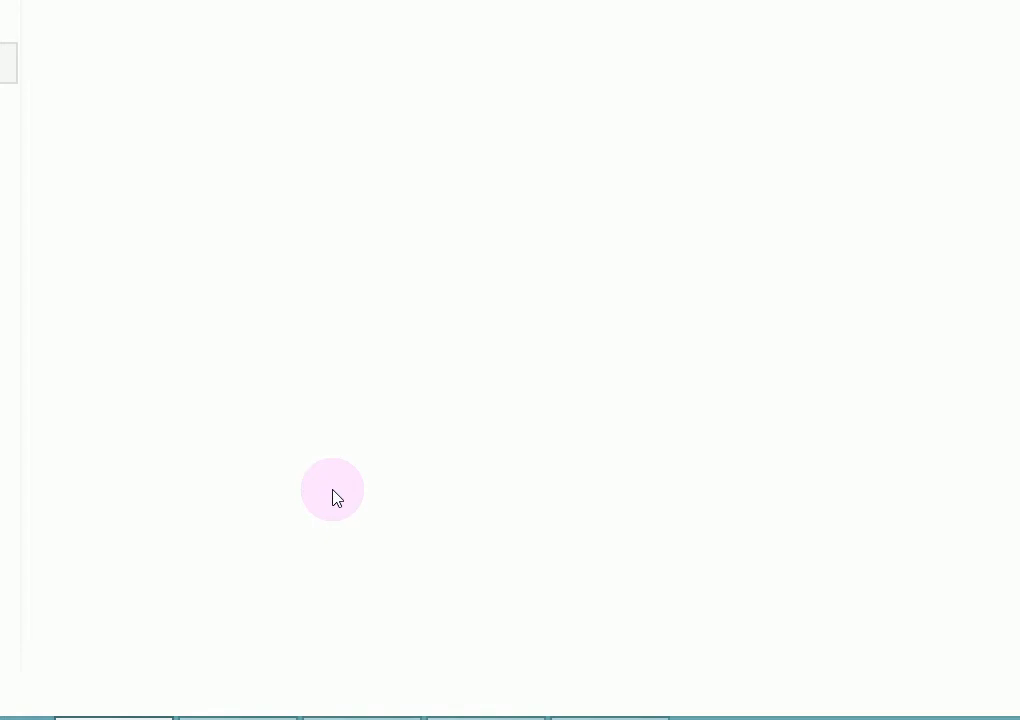
{"action": "left_click", "coordinate": [77, 392]}
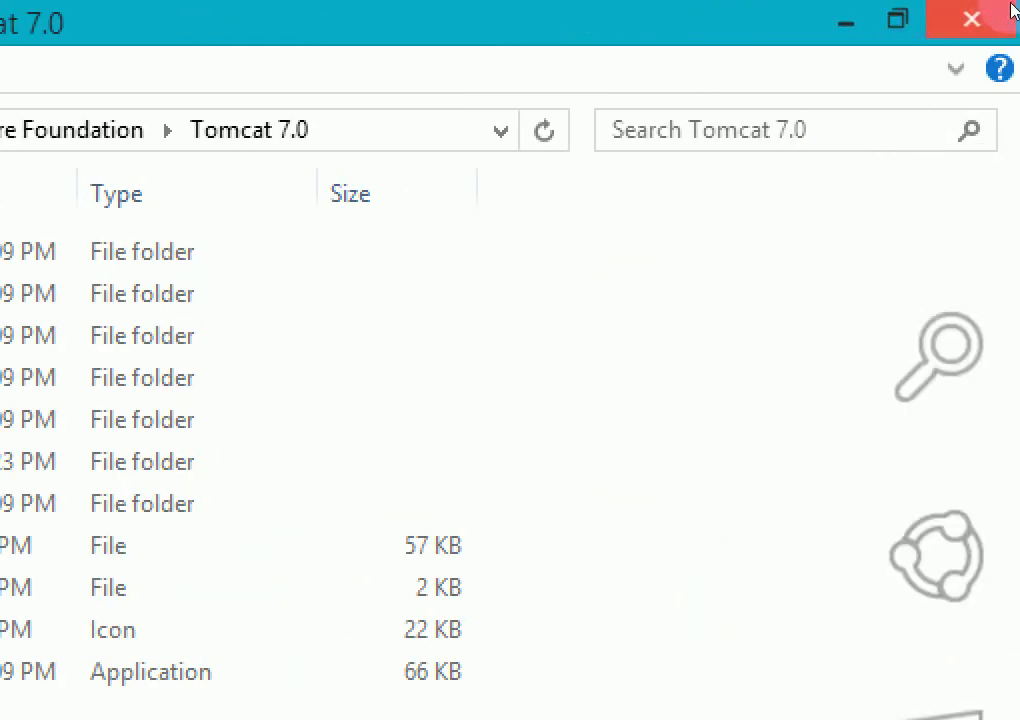
{"action": "left_click", "coordinate": [990, 16]}
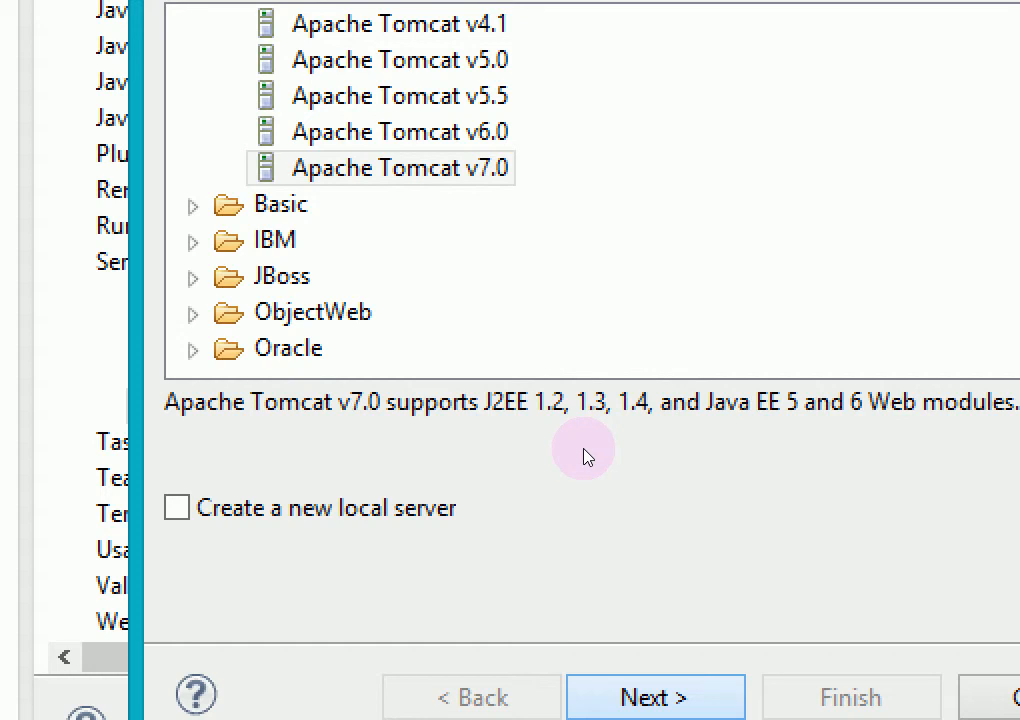
Continue to the Tomcat settings and set the installation directory to C:\Program Files (x86)\Apache Software Foundation\Tomcat 7.0.
{"action": "left_click", "coordinate": [608, 697]}
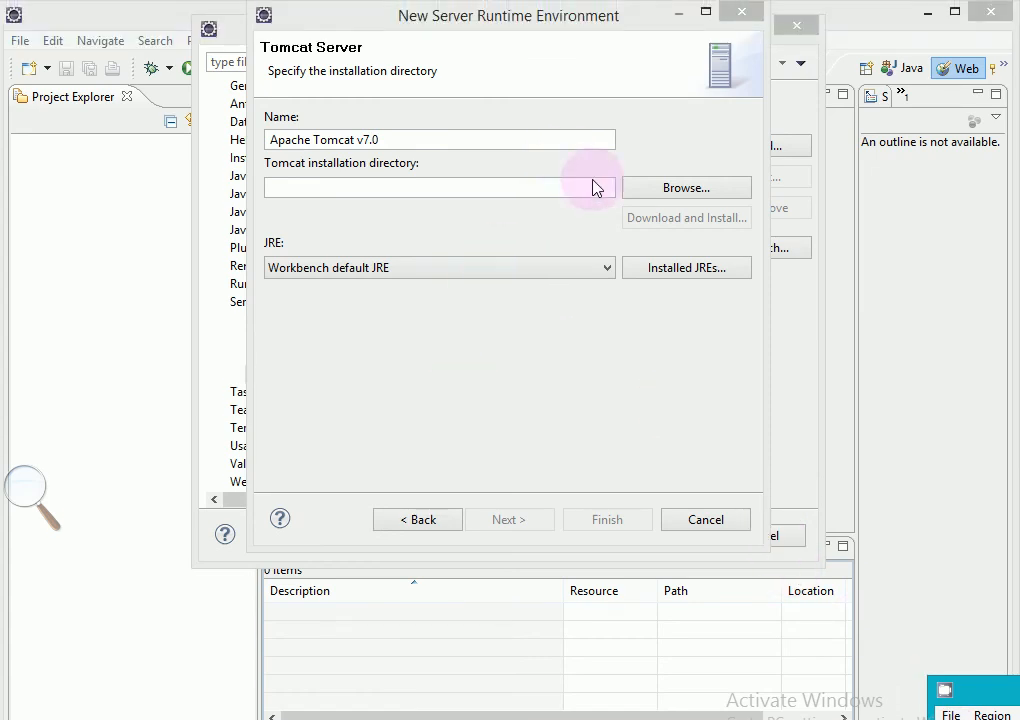
{"action": "left_click", "coordinate": [674, 202]}
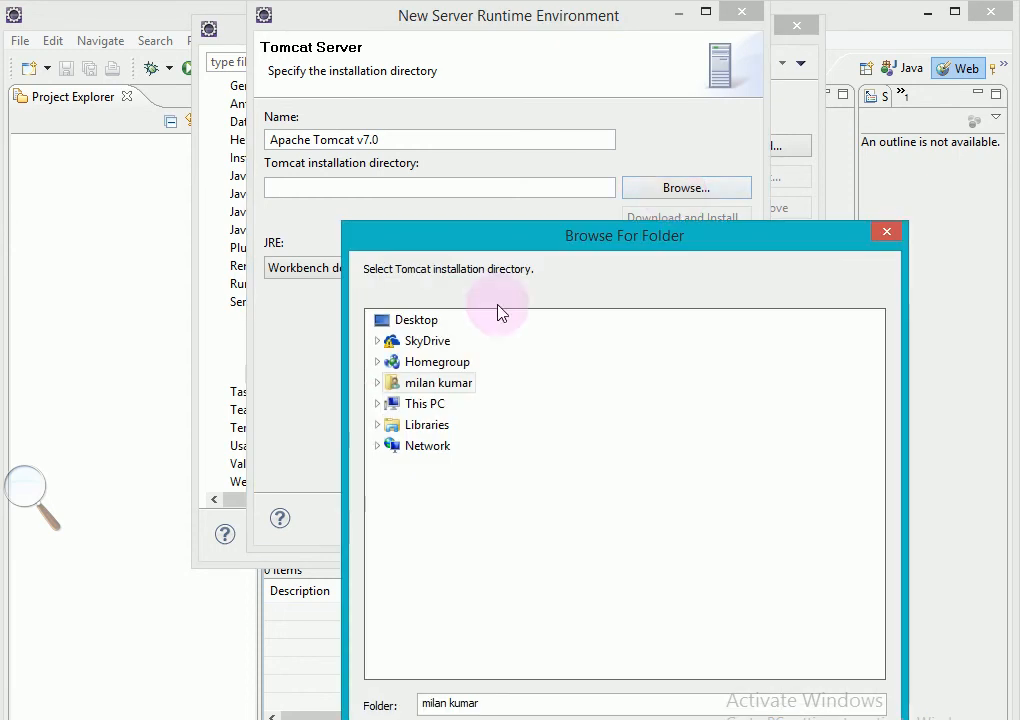
{"action": "left_click", "coordinate": [380, 406]}
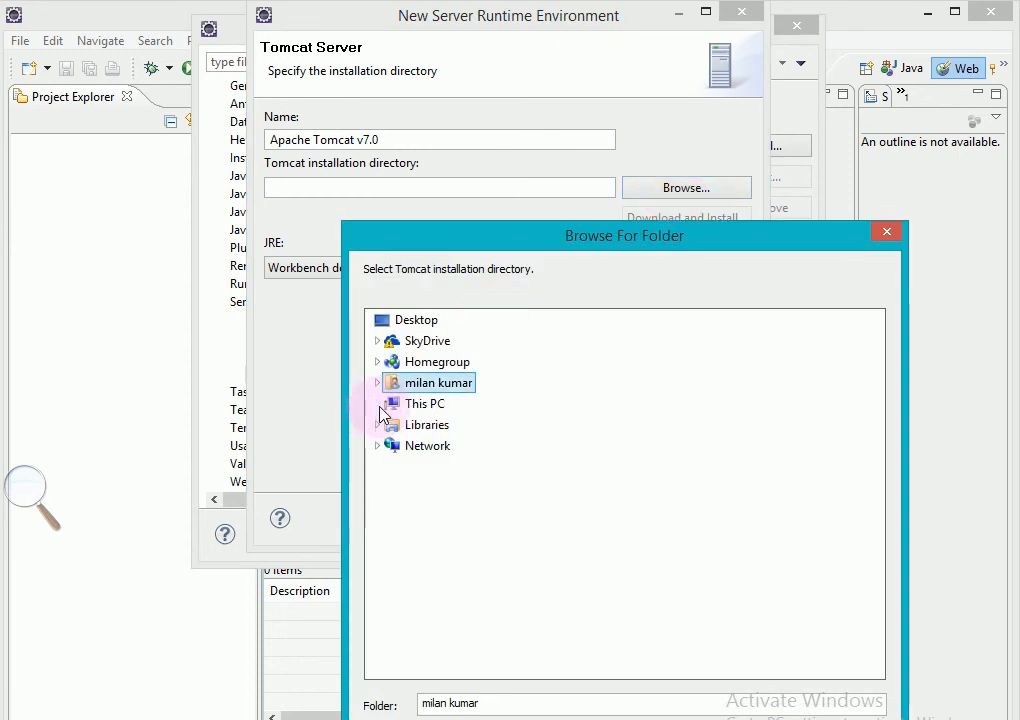
{"action": "left_click", "coordinate": [379, 405]}
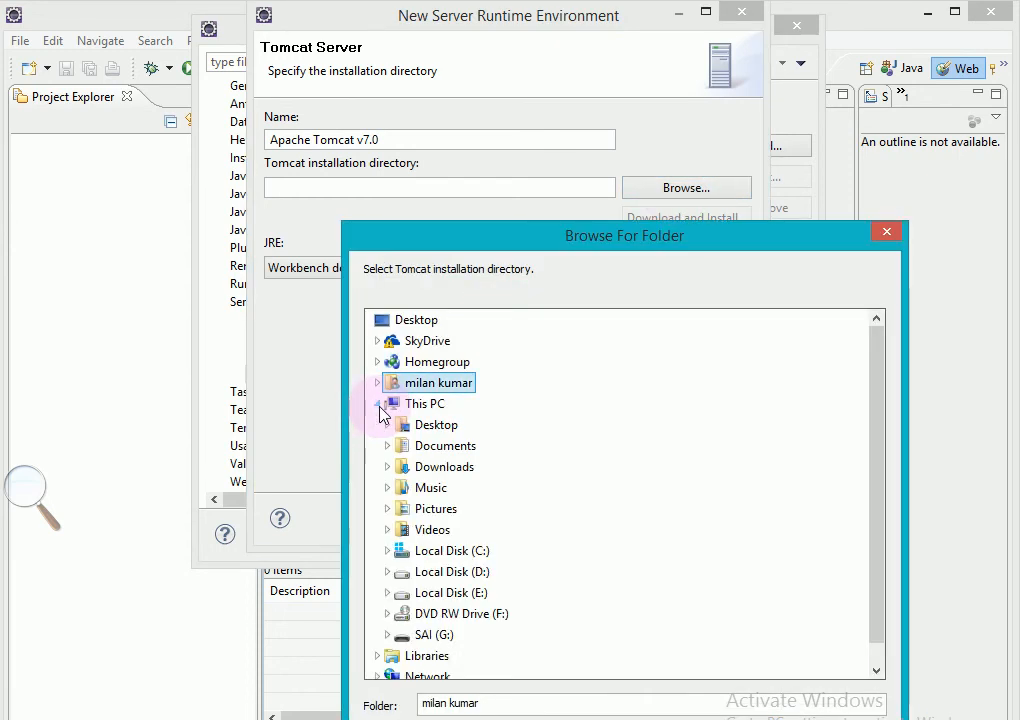
{"action": "left_click", "coordinate": [388, 531]}
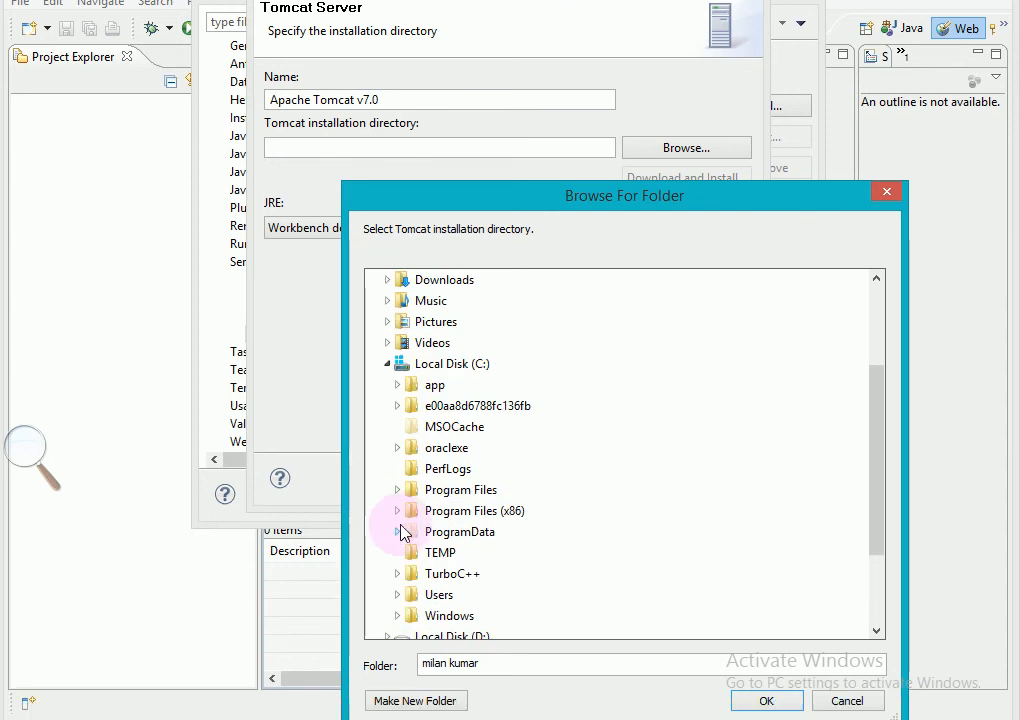
{"action": "left_click", "coordinate": [398, 515]}
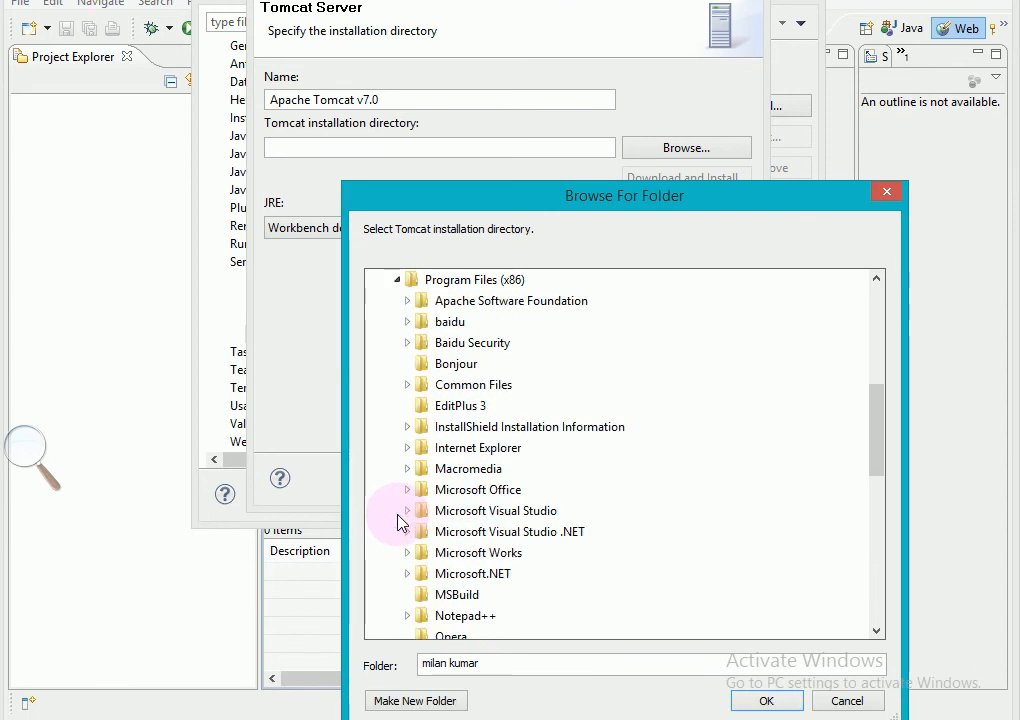
{"action": "left_click", "coordinate": [405, 302]}
{"action": "left_click", "coordinate": [447, 311]}
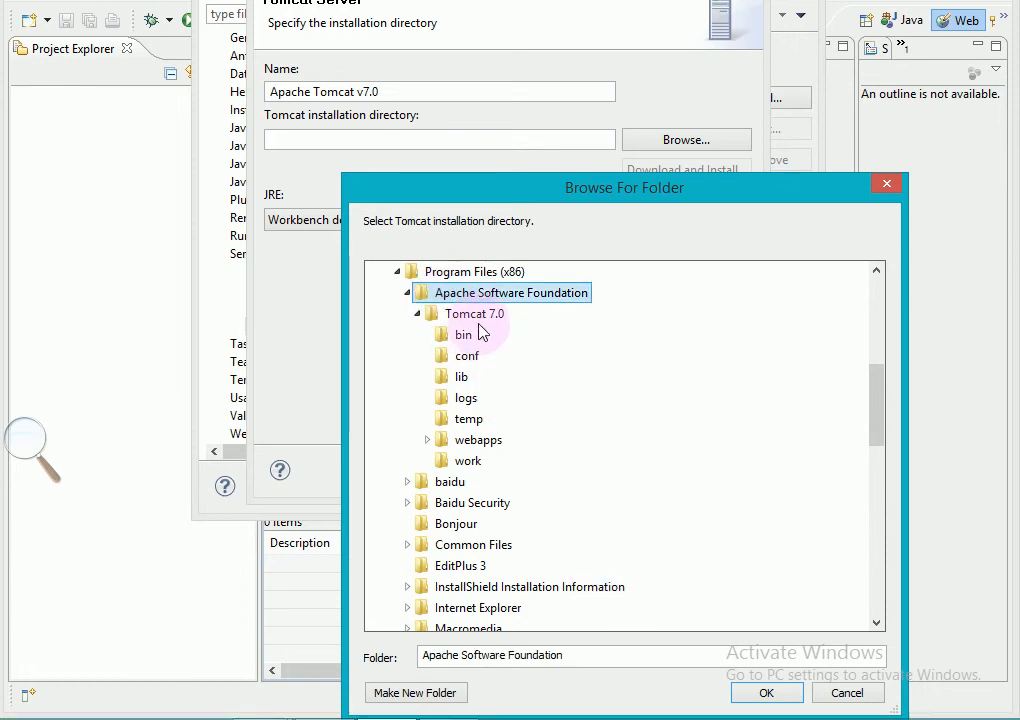
{"action": "left_click", "coordinate": [475, 316]}
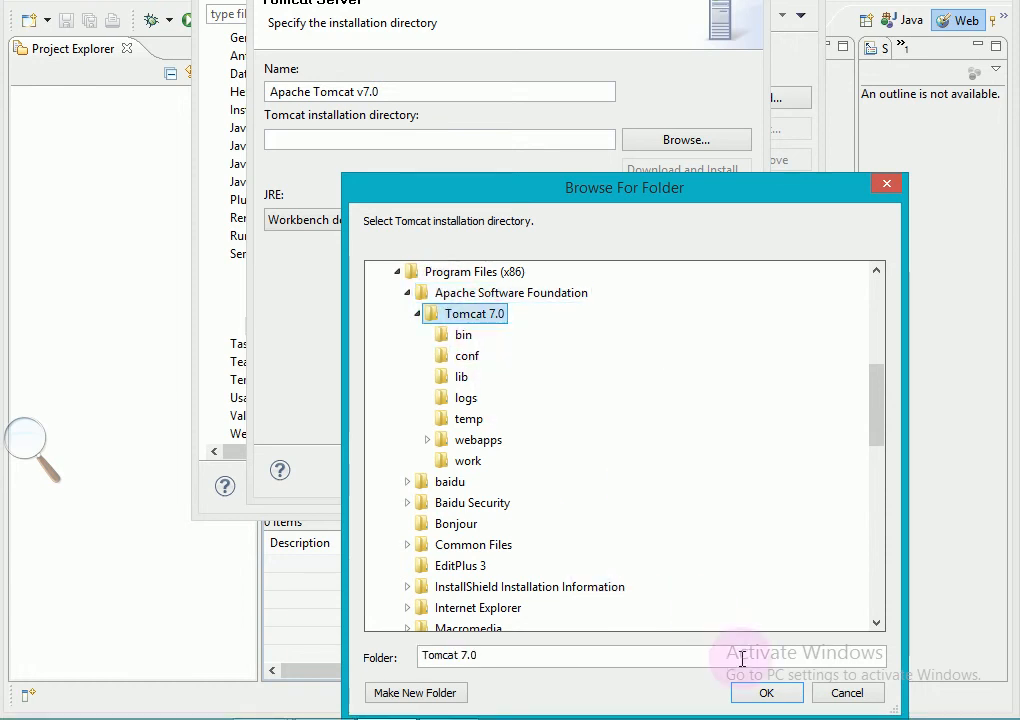
{"action": "left_click", "coordinate": [766, 694]}
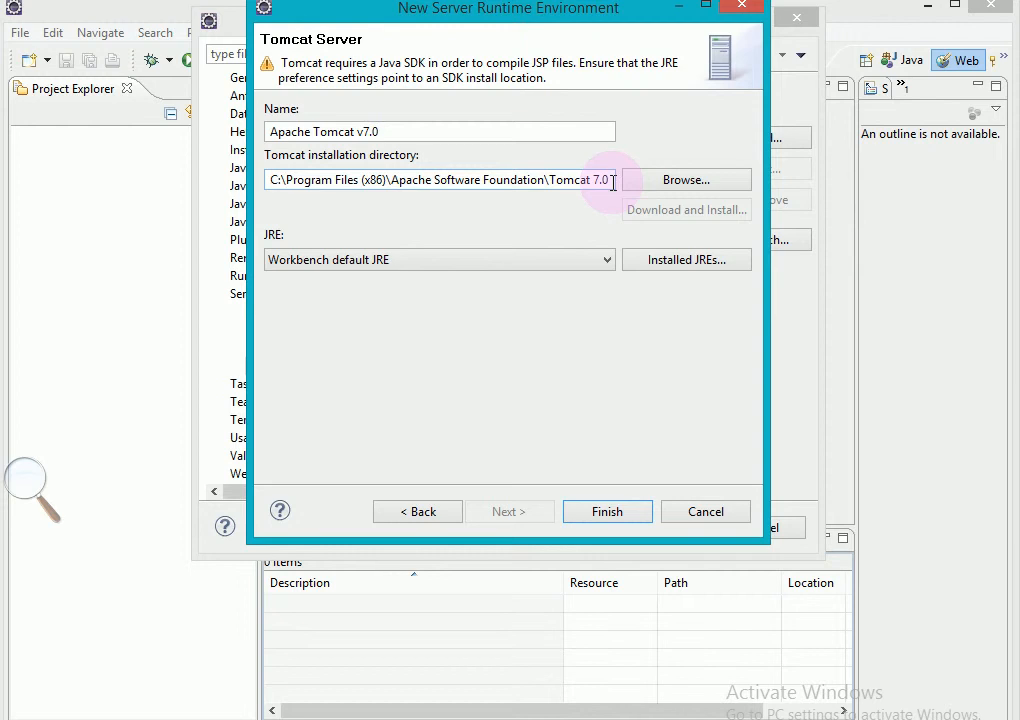
Keep Workbench default JRE for the Tomcat runtime, finish adding it and save the preferences.
{"action": "left_click", "coordinate": [533, 270]}
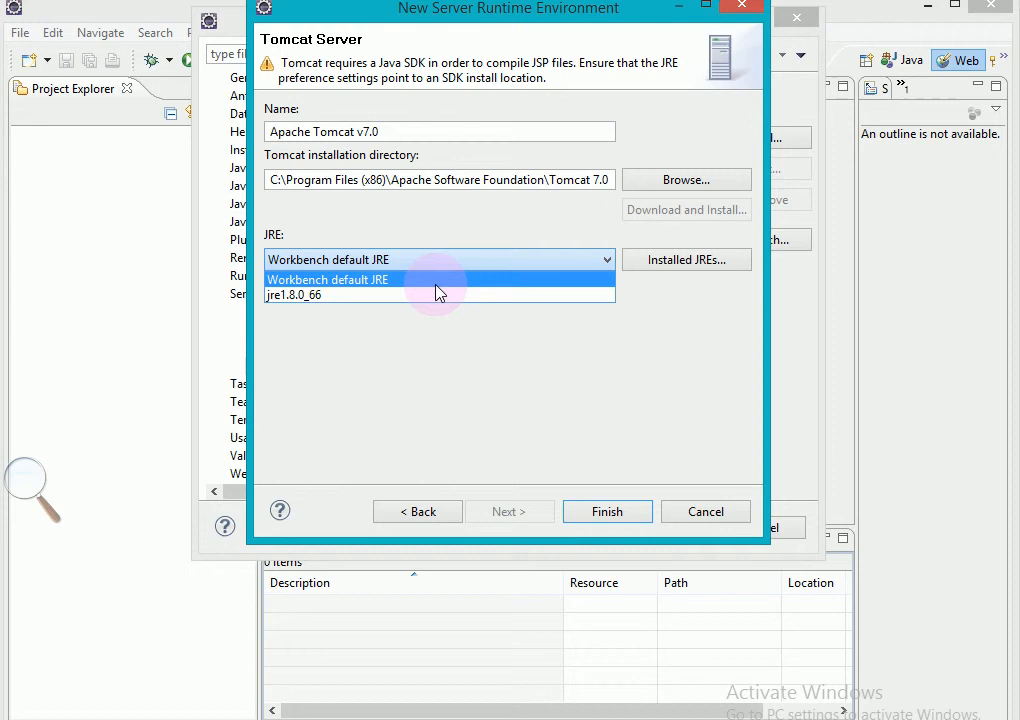
{"action": "left_click", "coordinate": [485, 265]}
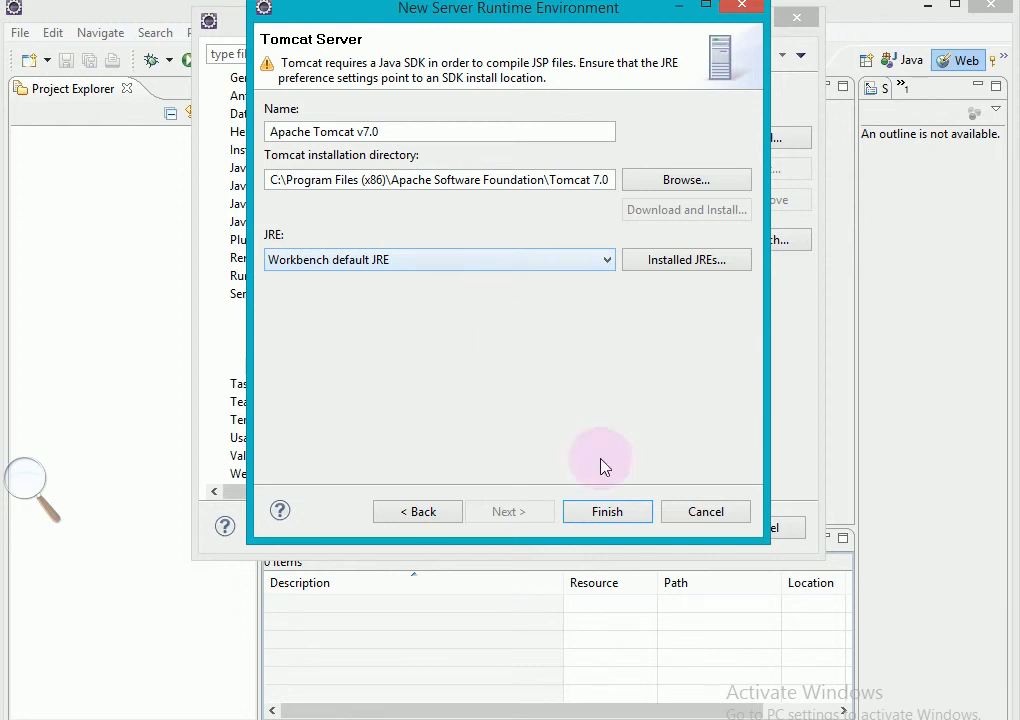
{"action": "left_click", "coordinate": [614, 514]}
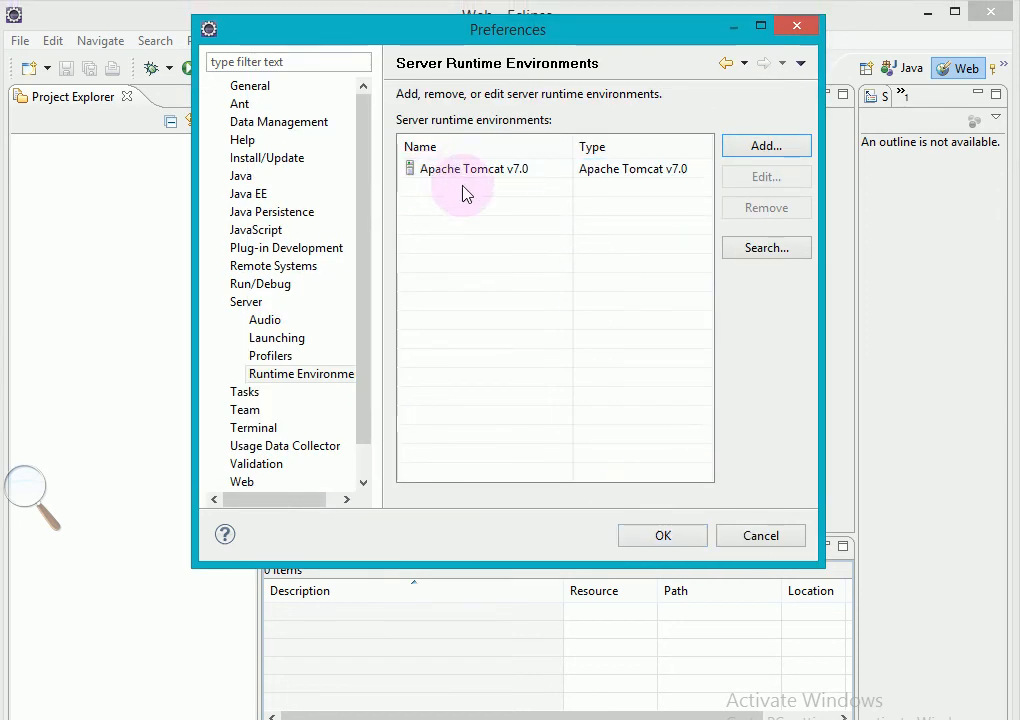
{"action": "left_click", "coordinate": [668, 536]}
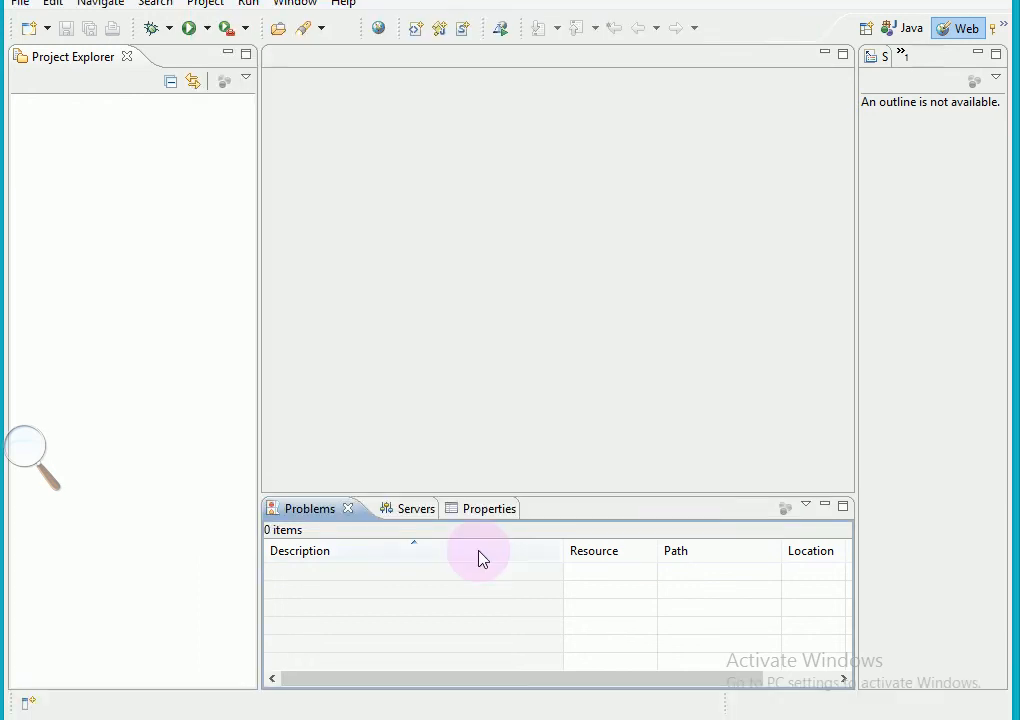
Show the Servers view and start defining a new server in it.
{"action": "left_click", "coordinate": [408, 549]}
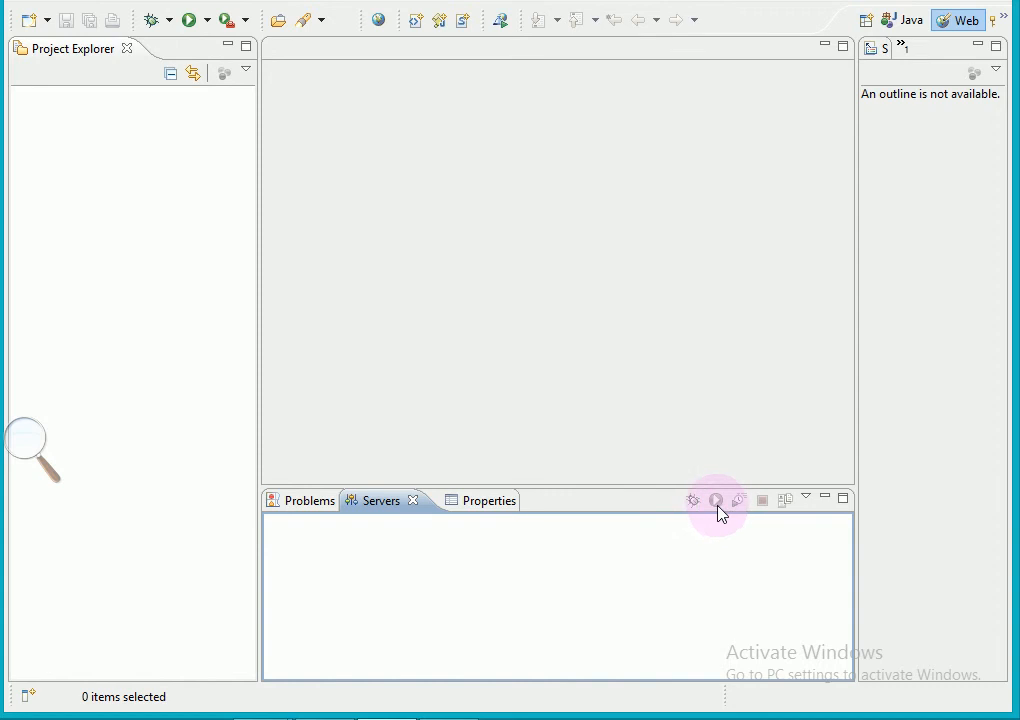
{"action": "right_click", "coordinate": [452, 577]}
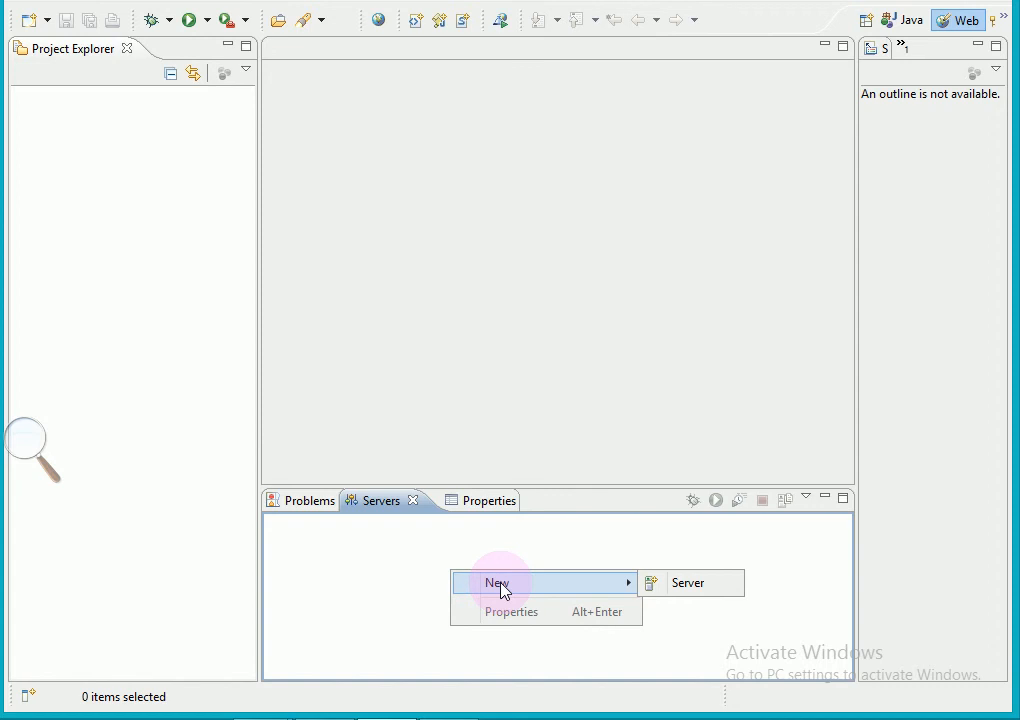
{"action": "left_click", "coordinate": [430, 561]}
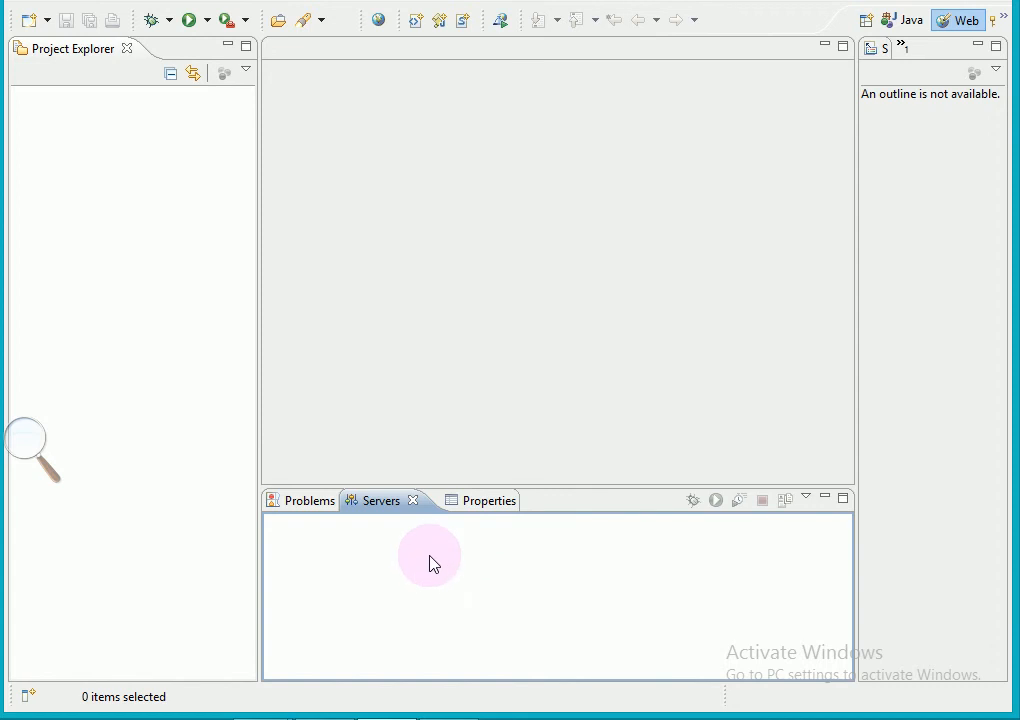
{"action": "right_click", "coordinate": [430, 558]}
{"action": "mouse_move", "coordinate": [548, 574]}
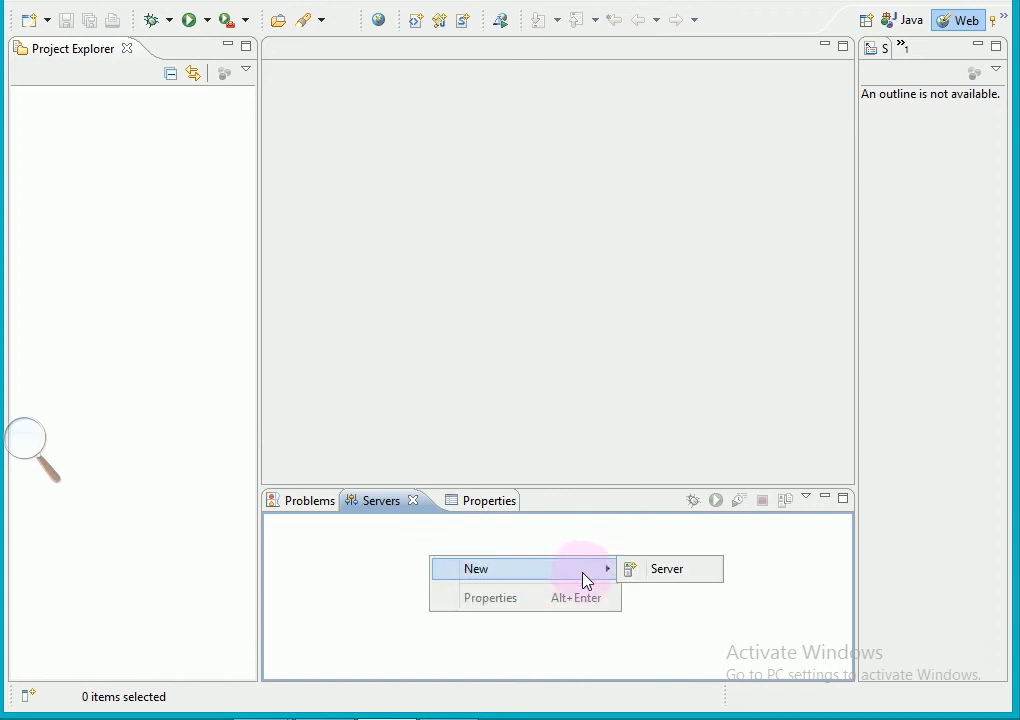
{"action": "left_click", "coordinate": [668, 574]}
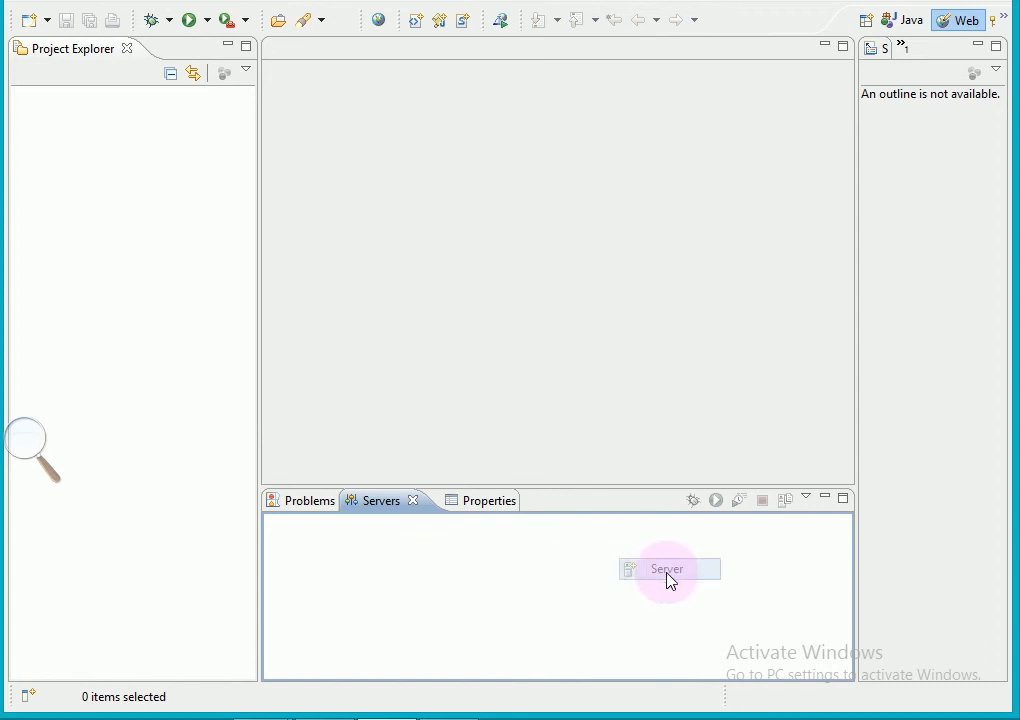
Choose Tomcat v7.0 Server as the server type, continue to the resources page and finish creating the server without adding any.
{"action": "left_click", "coordinate": [400, 222]}
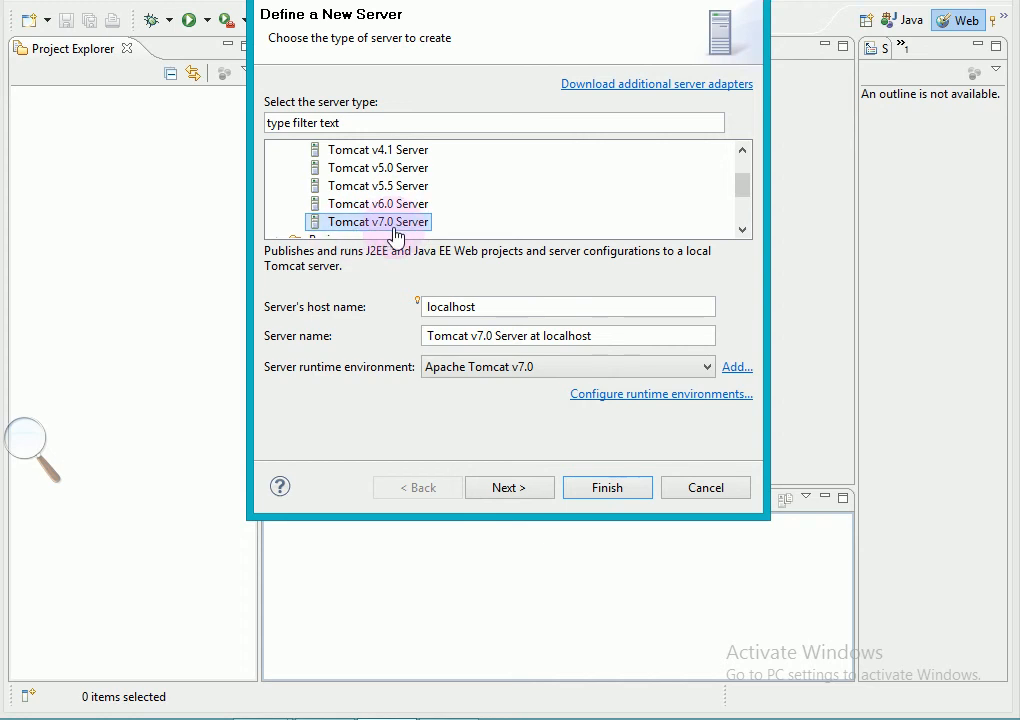
{"action": "left_click", "coordinate": [512, 489]}
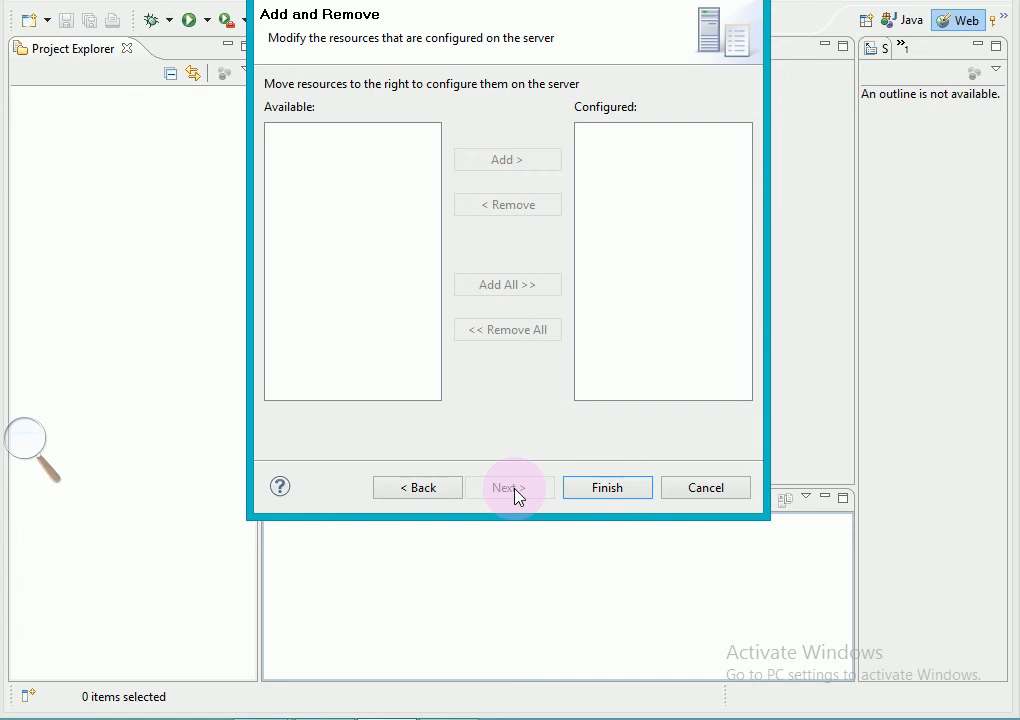
{"action": "left_click", "coordinate": [598, 490]}
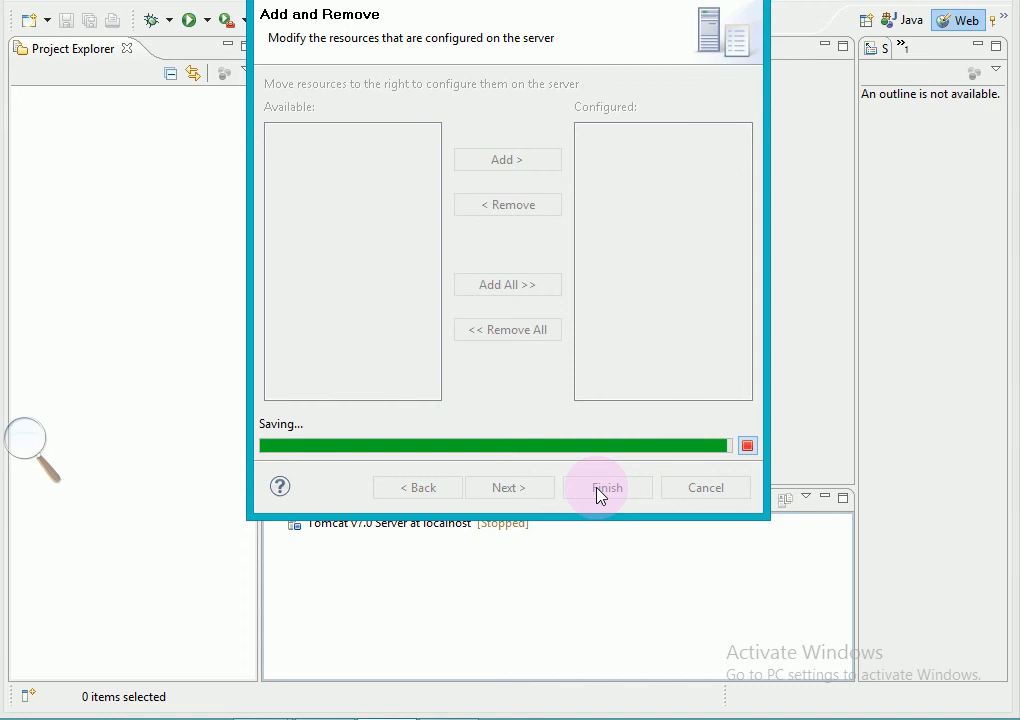
{"action": "left_click", "coordinate": [830, 704]}
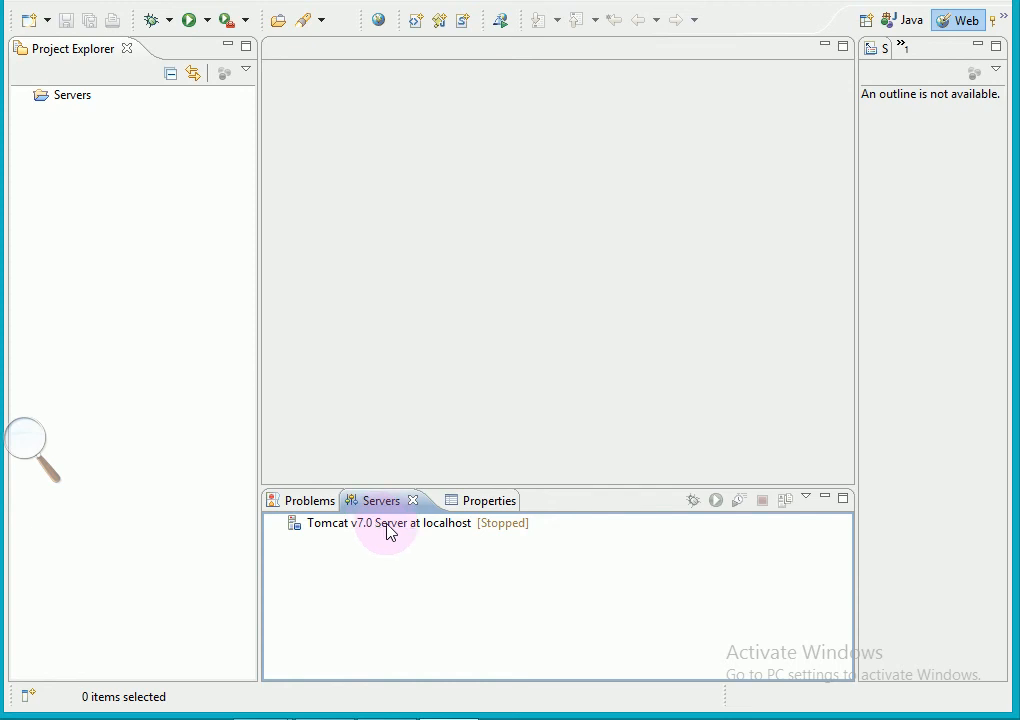
{"action": "mouse_move", "coordinate": [790, 714]}
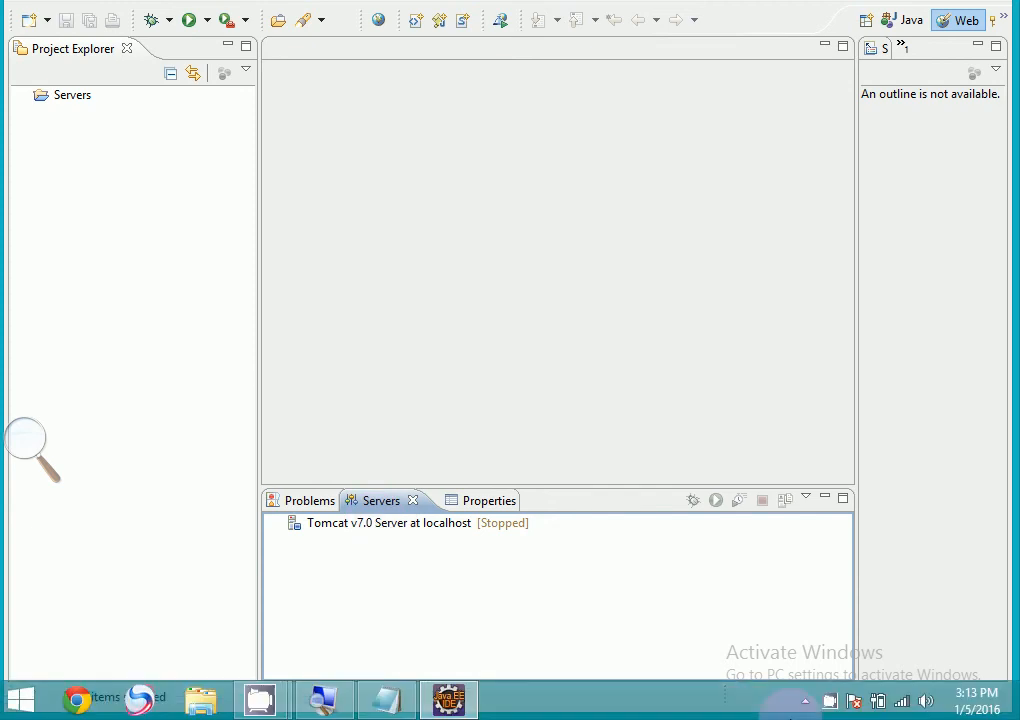
{"action": "left_click", "coordinate": [831, 706]}
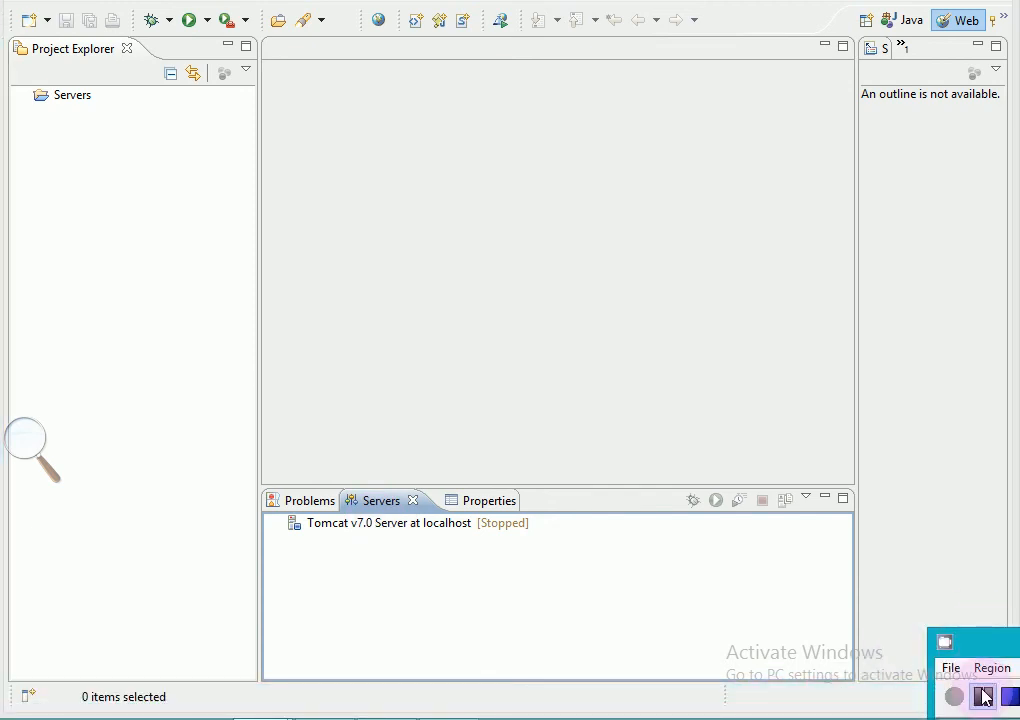
{"action": "left_click", "coordinate": [638, 595]}
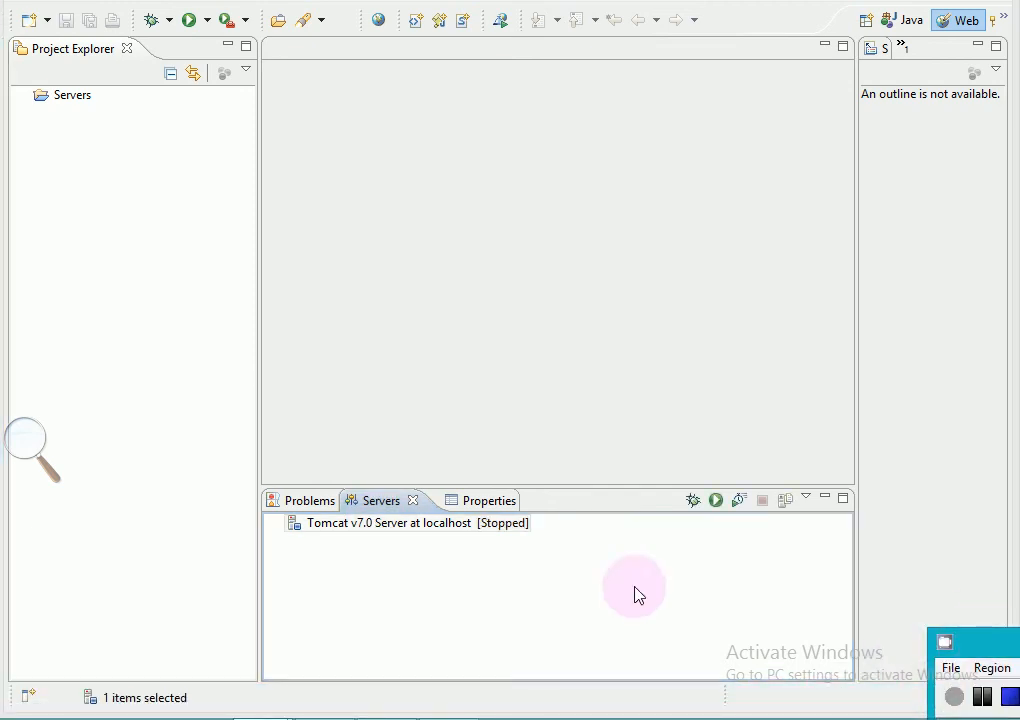
Try to add or remove resources on the Tomcat v7.0 server, then dismiss the notice.
{"action": "left_click", "coordinate": [430, 537]}
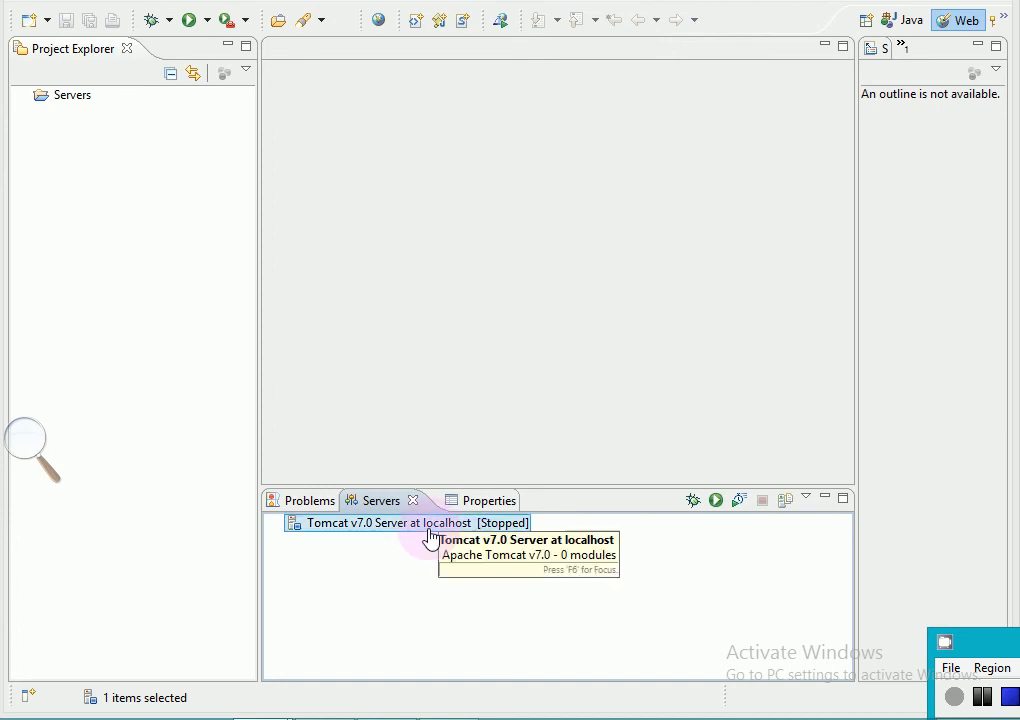
{"action": "right_click", "coordinate": [430, 537]}
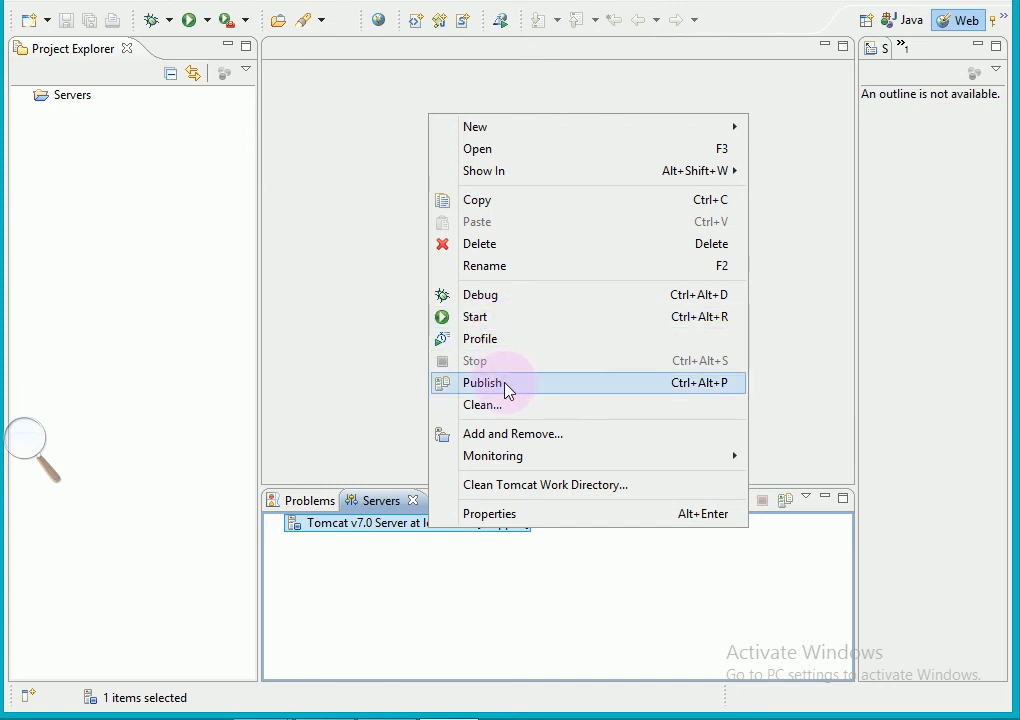
{"action": "left_click", "coordinate": [524, 438]}
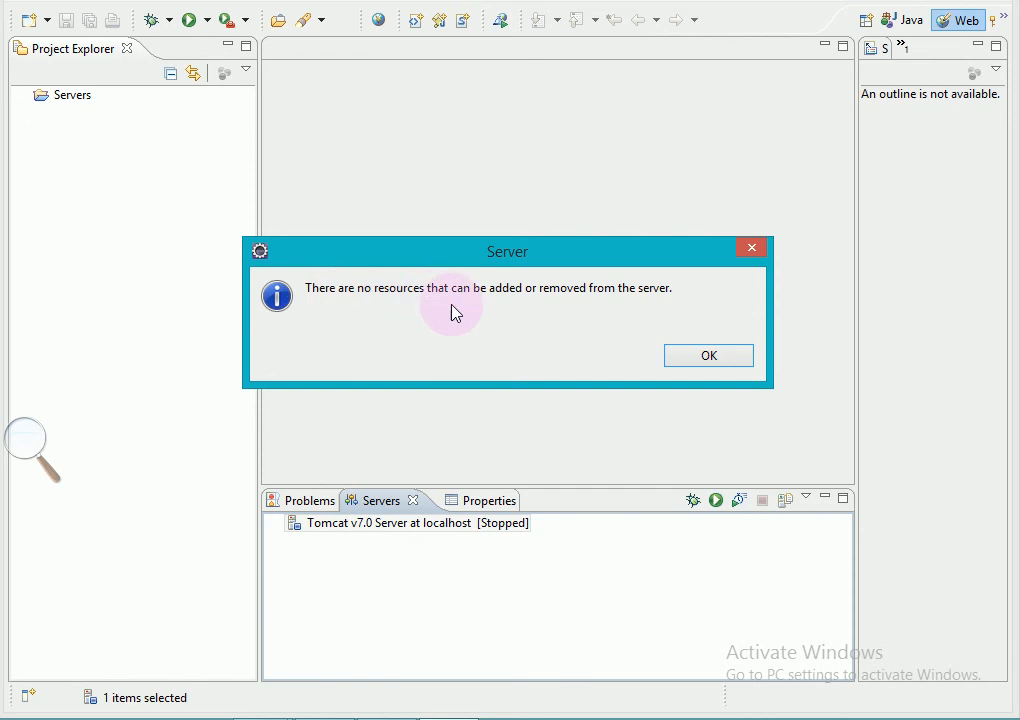
{"action": "left_click", "coordinate": [688, 357]}
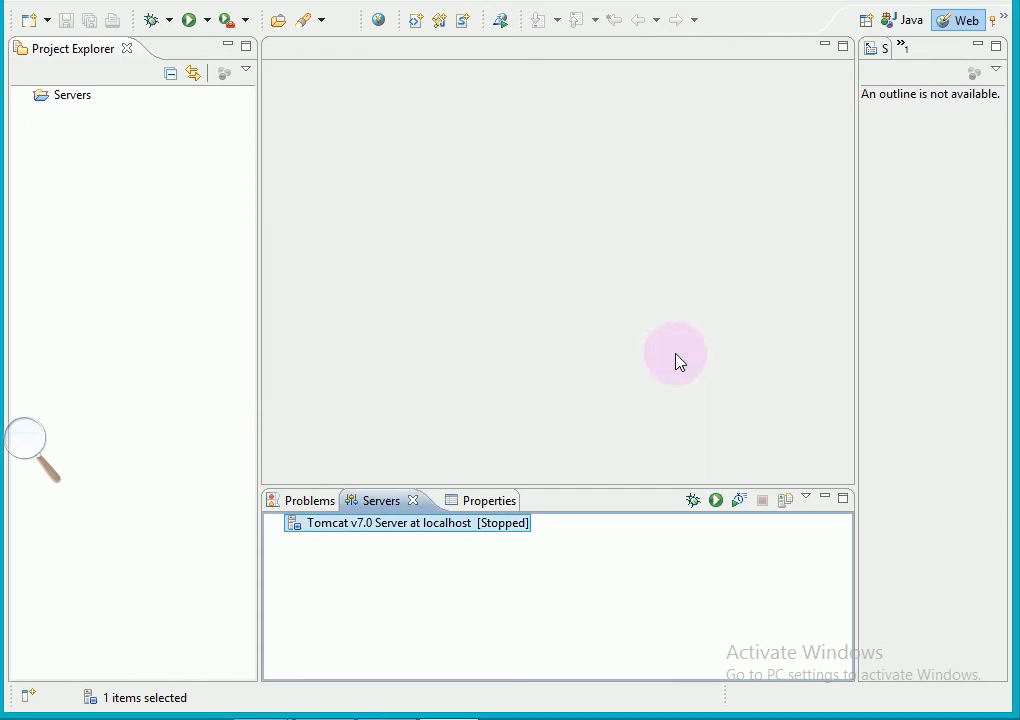
In the Tomcat v7.0 server's properties, switch its location to /Servers/Tomcat v7.0 Server at localhost.server and save the change.
{"action": "right_click", "coordinate": [419, 540]}
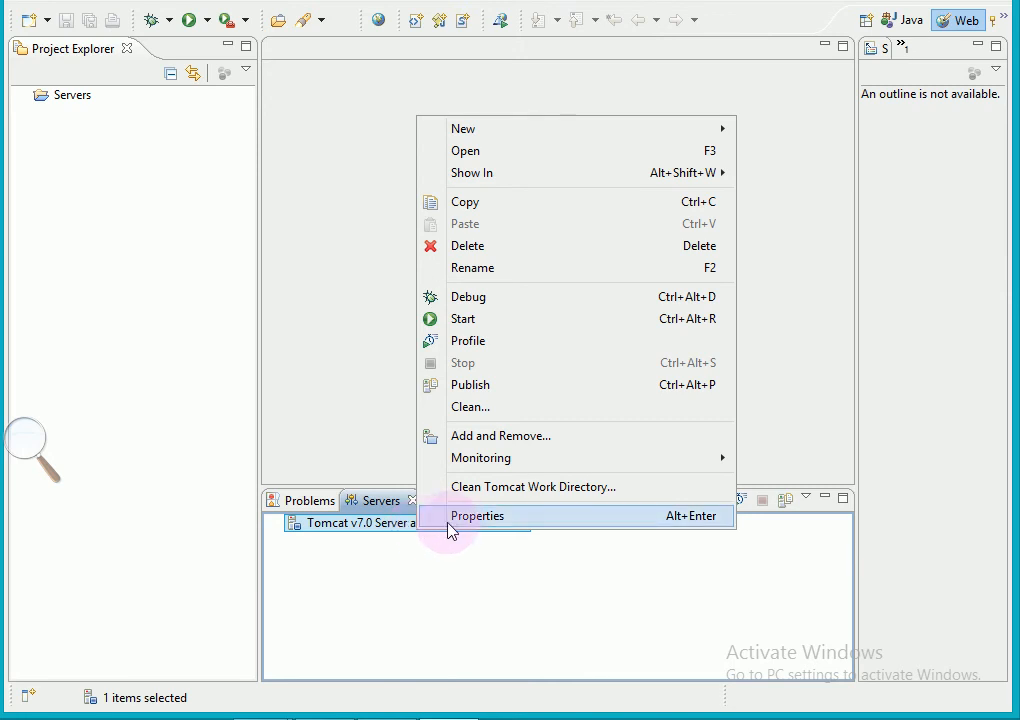
{"action": "left_click", "coordinate": [457, 518]}
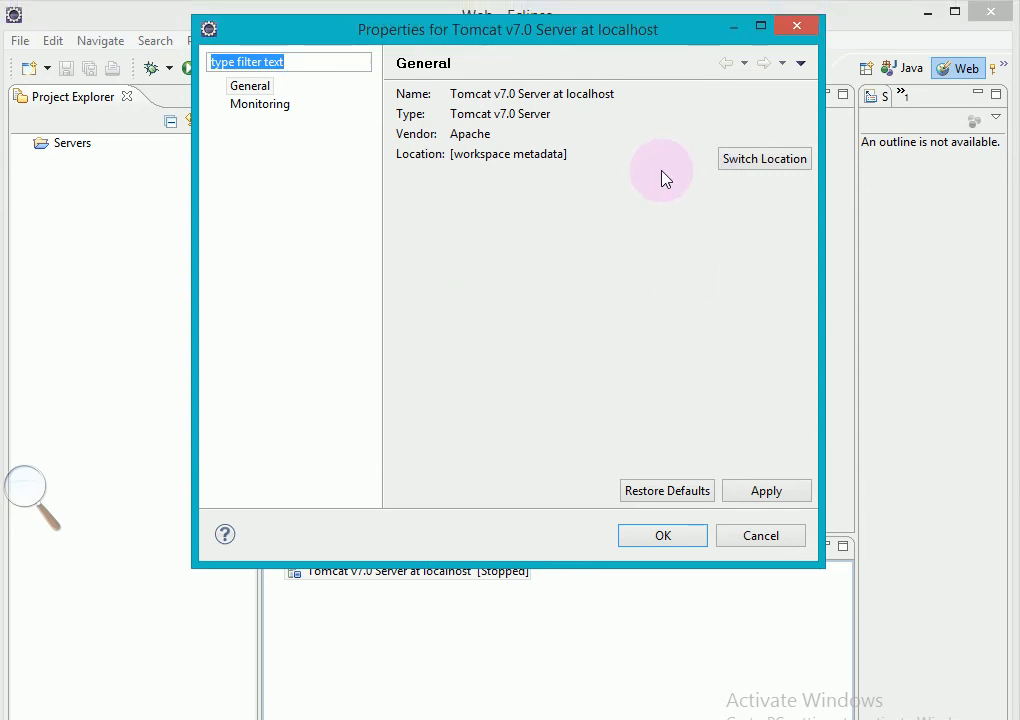
{"action": "left_click", "coordinate": [757, 162]}
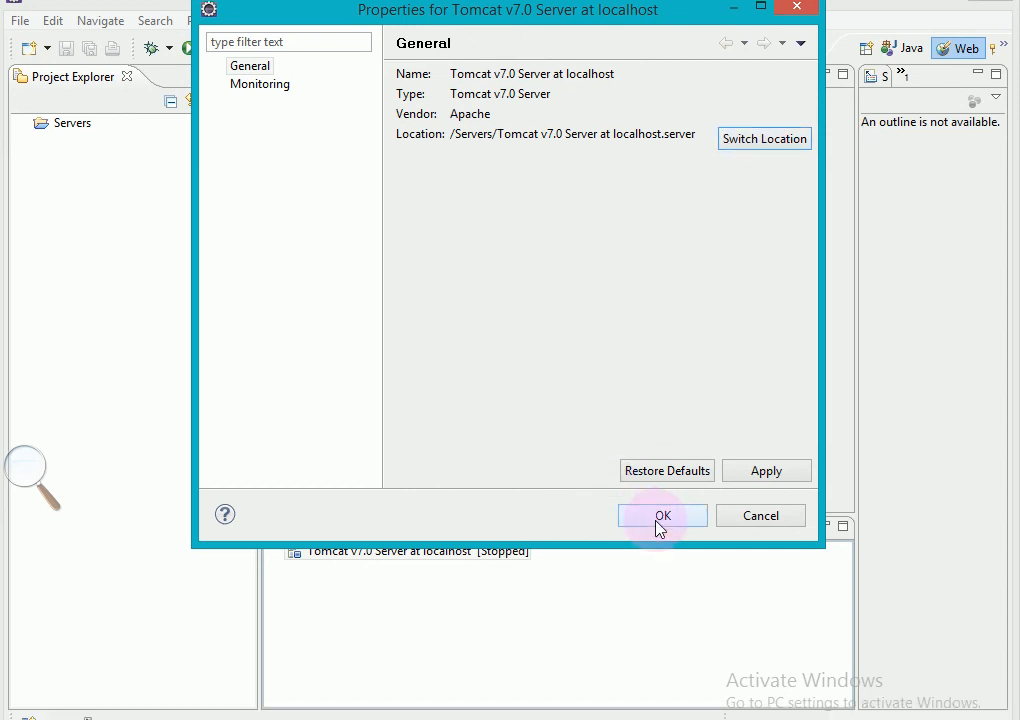
{"action": "left_click", "coordinate": [659, 526]}
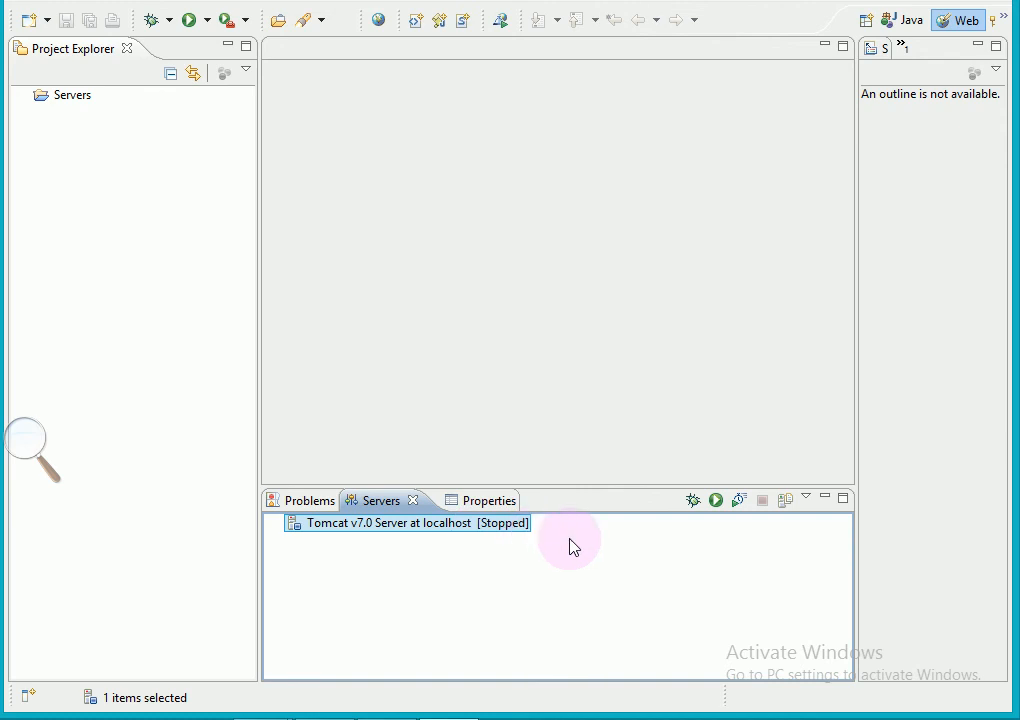
Start the Tomcat v7.0 server and allow eclipse and Java(TM) Platform SE binary through Windows Firewall on private networks.
{"action": "left_click", "coordinate": [715, 508]}
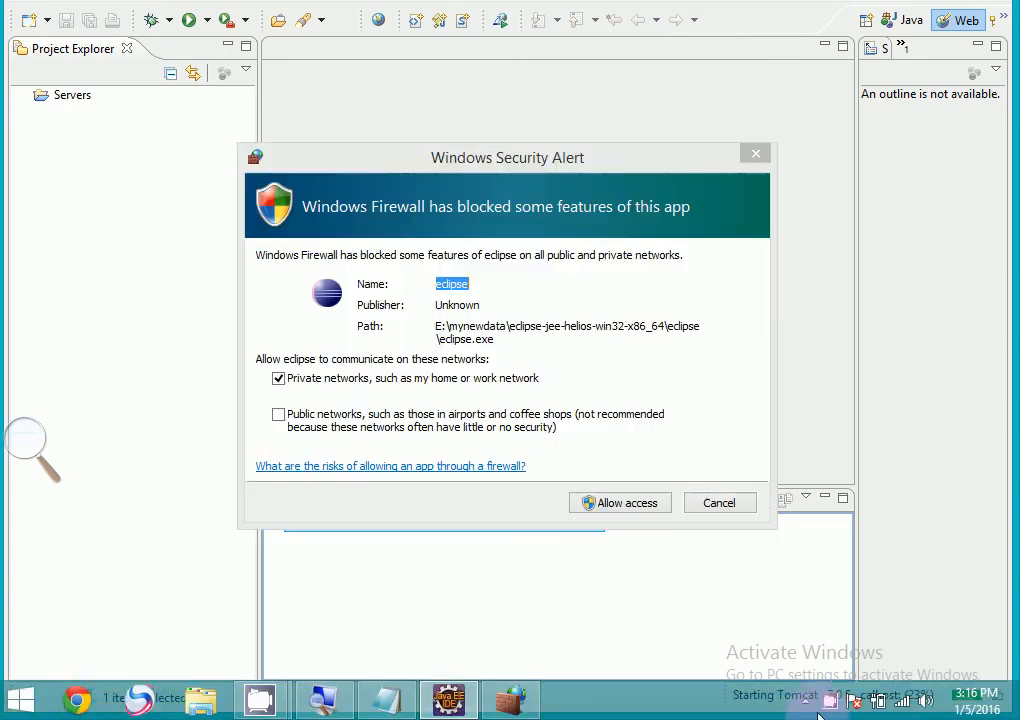
{"action": "left_click", "coordinate": [655, 508]}
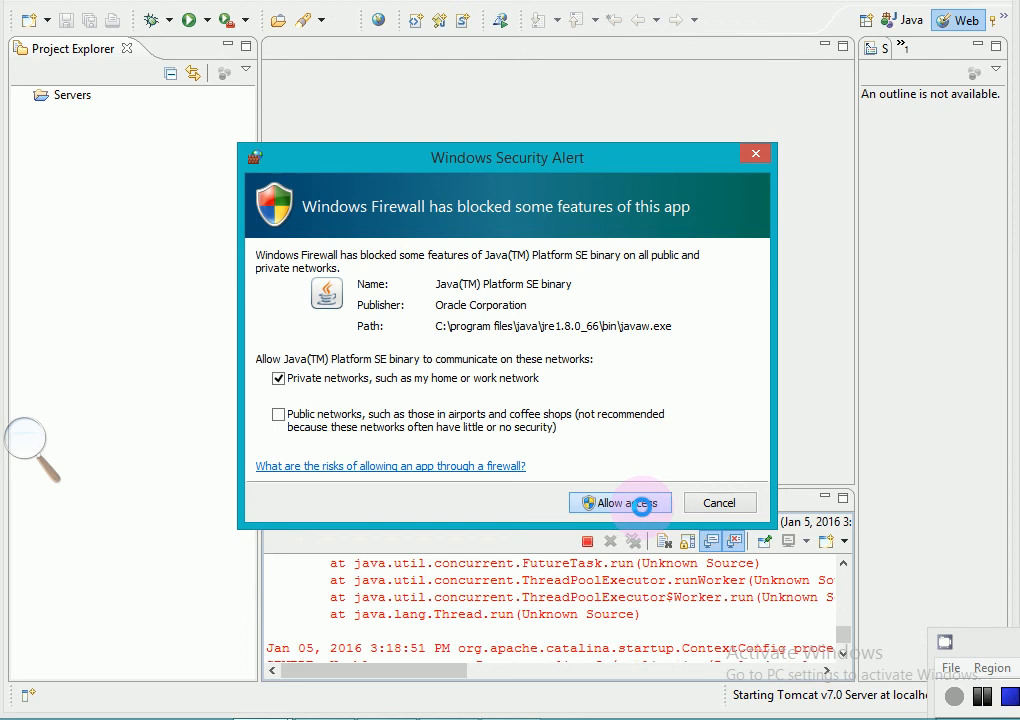
{"action": "left_click", "coordinate": [641, 504]}
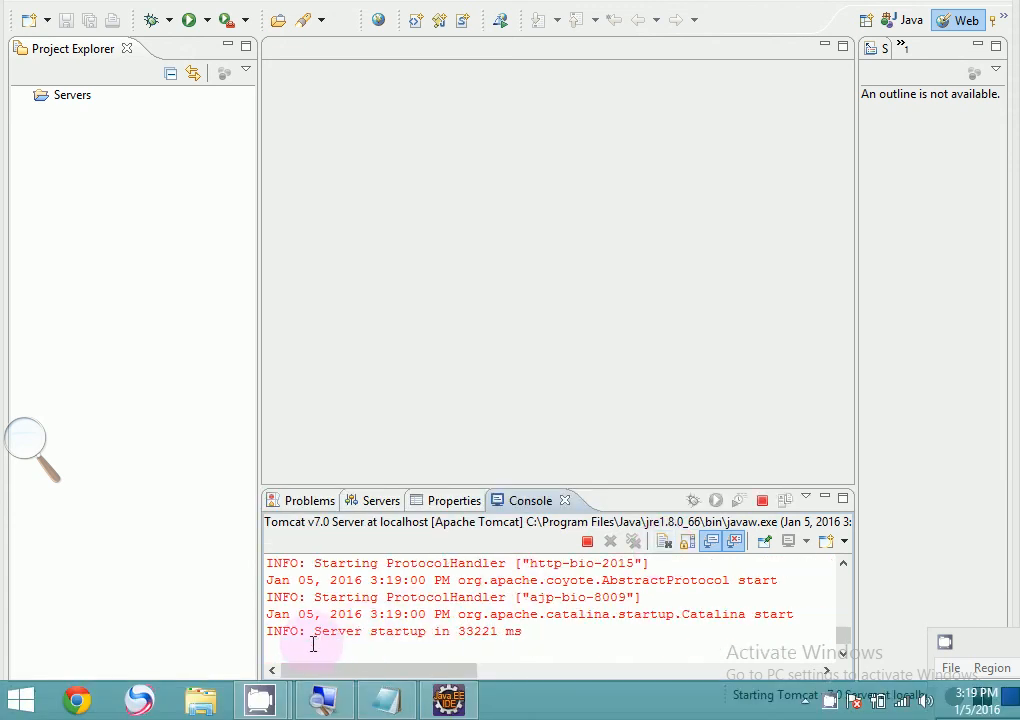
Highlight the server startup message at the end of the Console output, then show the Properties view.
{"action": "left_click", "coordinate": [568, 501]}
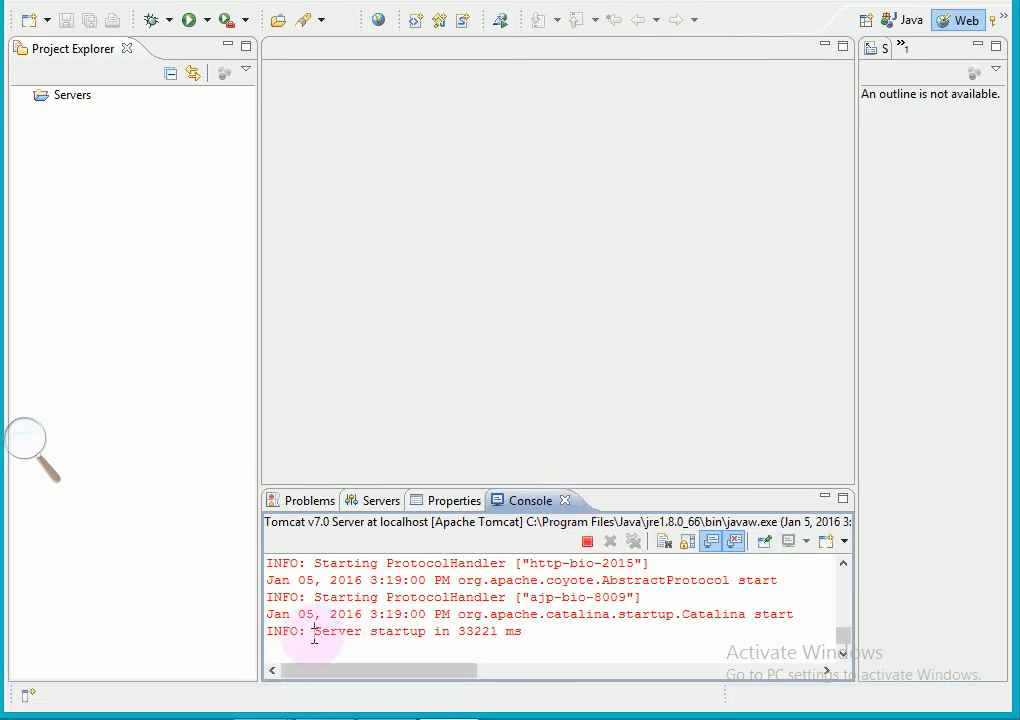
{"action": "left_click_drag", "start_coordinate": [314, 636], "coordinate": [474, 648]}
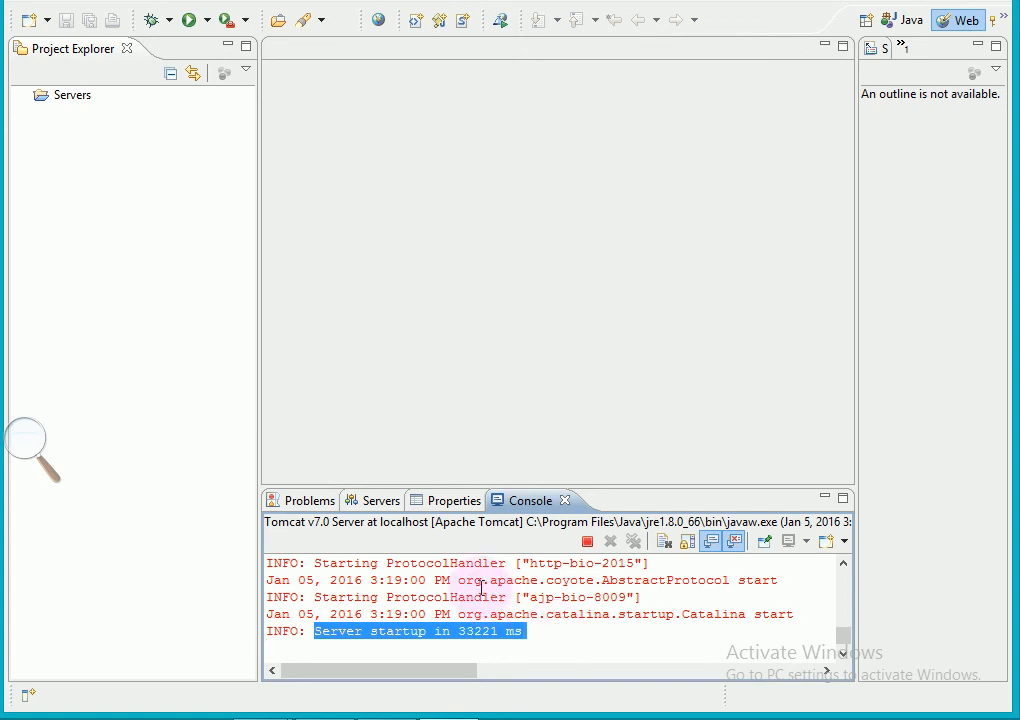
{"action": "left_click", "coordinate": [452, 504]}
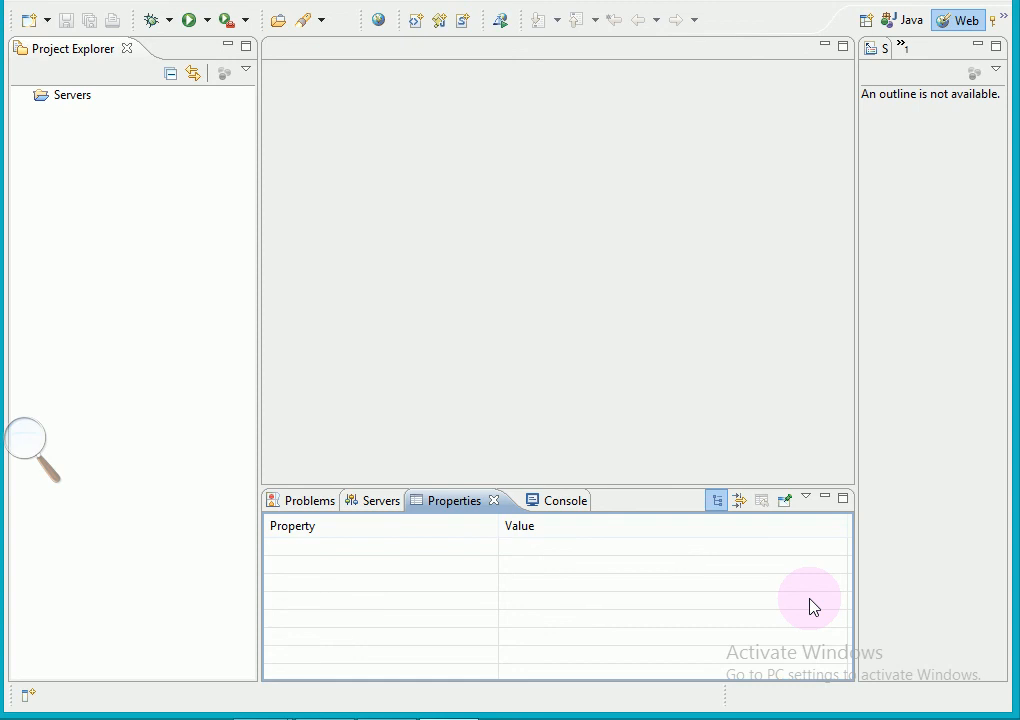
Switch to the New Text Document in Notepad and read through to the closing notes at its end.
{"action": "mouse_move", "coordinate": [626, 714]}
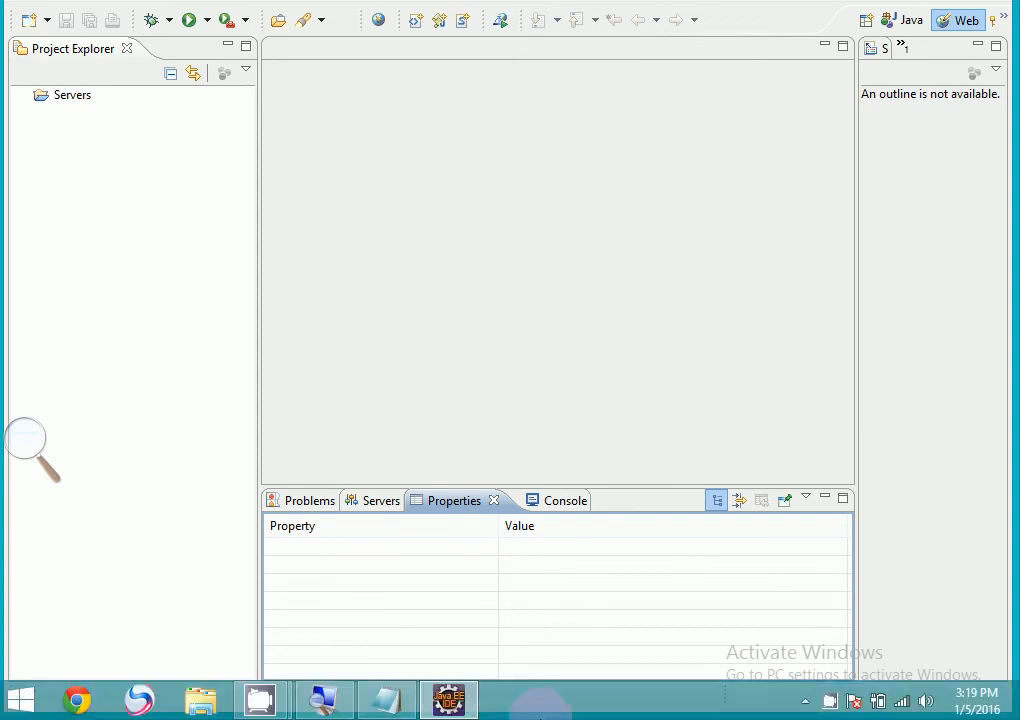
{"action": "mouse_move", "coordinate": [397, 714]}
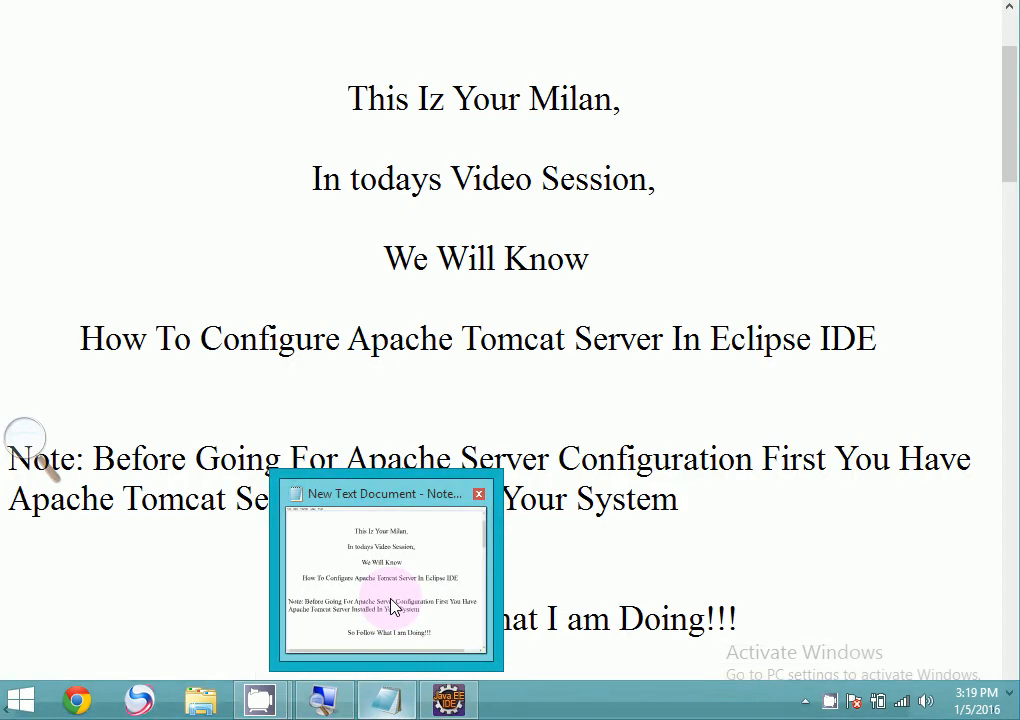
{"action": "left_click", "coordinate": [392, 606]}
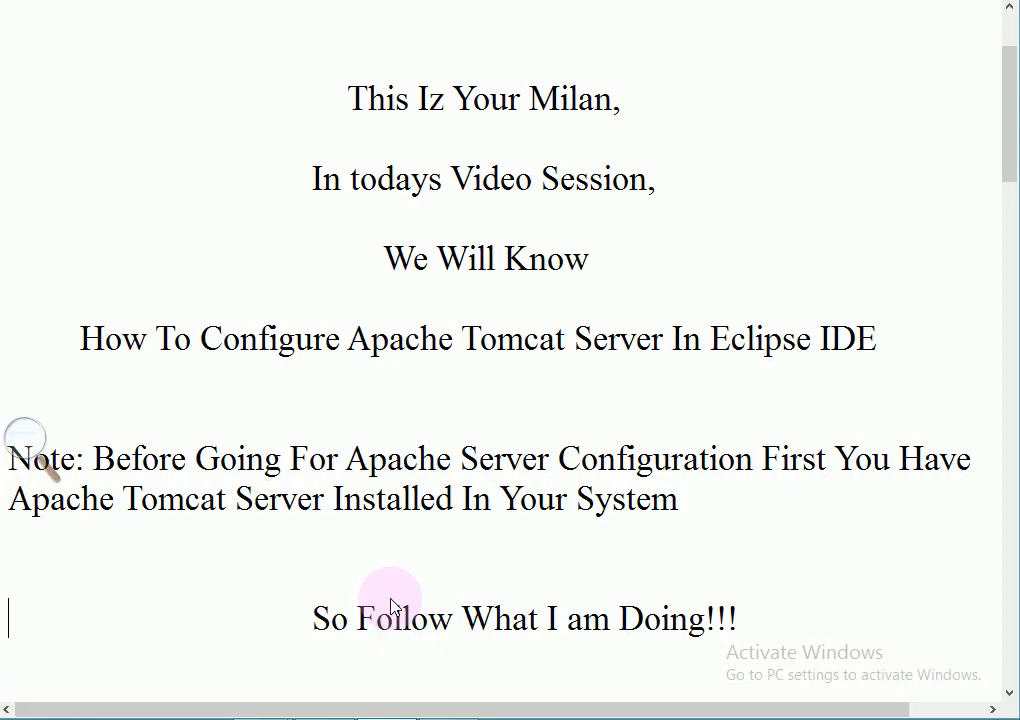
{"action": "key", "text": "Down"}
{"action": "key", "text": "Down"}
{"action": "key", "text": "Down"}
{"action": "key", "text": "Down"}
{"action": "key", "text": "Down"}
{"action": "key", "text": "Down"}
{"action": "key", "text": "Down"}
{"action": "key", "text": "Down"}
{"action": "key", "text": "Down"}
{"action": "key", "text": "Down"}
{"action": "key", "text": "Down"}
{"action": "key", "text": "Down"}
{"action": "key", "text": "Down"}
{"action": "key", "text": "Down"}
{"action": "key", "text": "Down"}
{"action": "key", "text": "Down"}
{"action": "key", "text": "Down"}
{"action": "key", "text": "Down"}
{"action": "key", "text": "Down"}
{"action": "key", "text": "Down"}
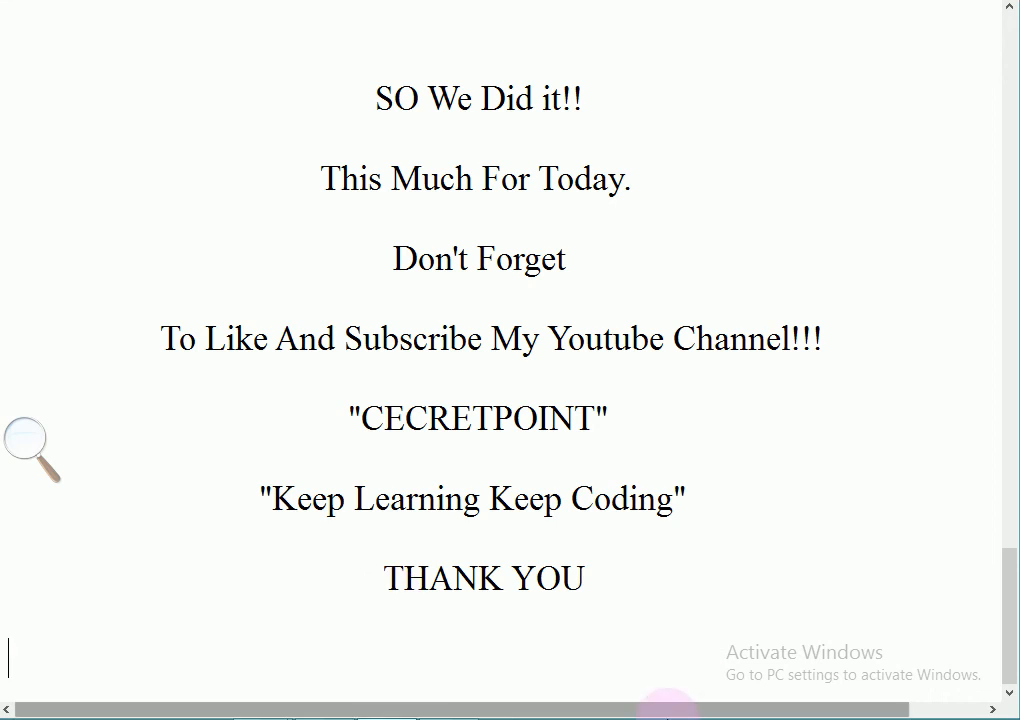
{"action": "mouse_move", "coordinate": [717, 702]}
{"action": "left_click", "coordinate": [829, 701]}
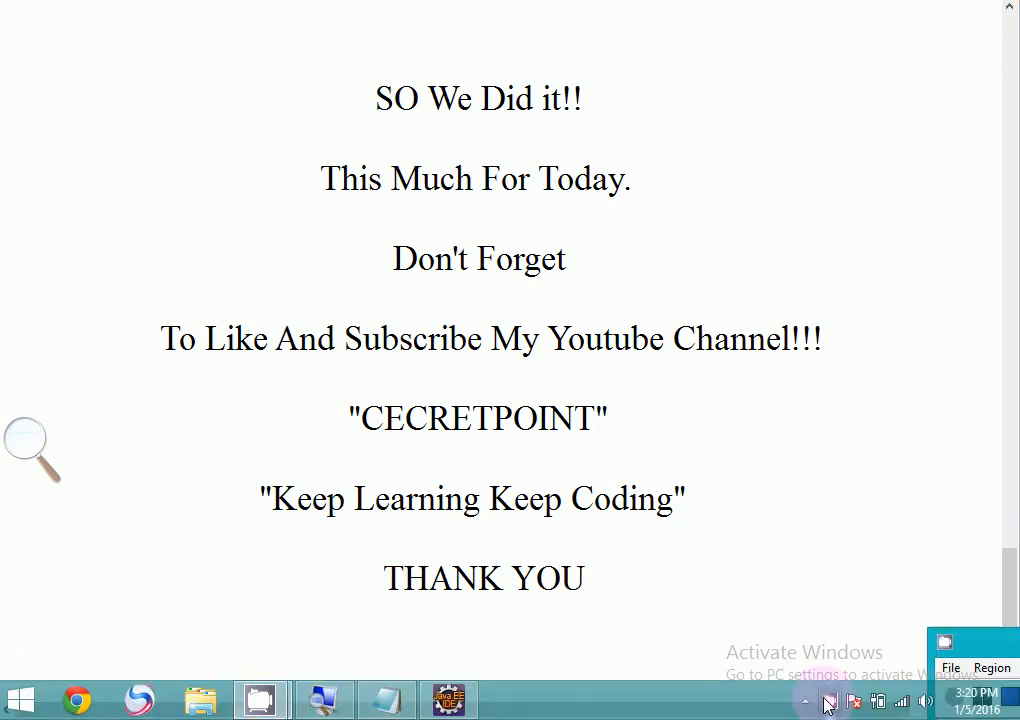